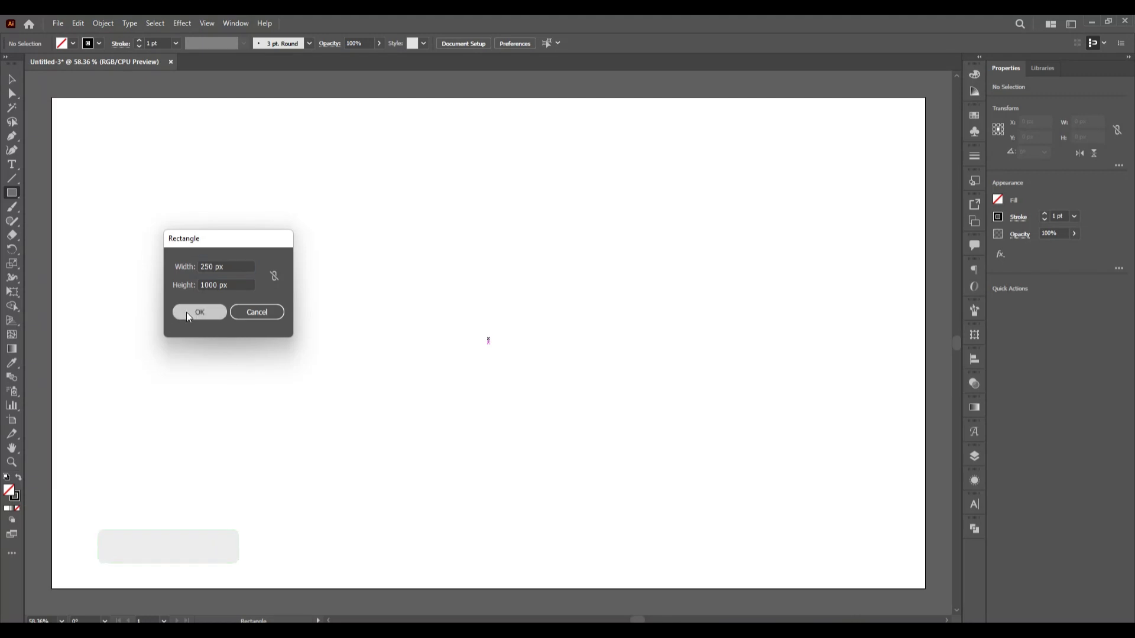
# Step: Create a 250 by 1000 px rectangle and center it horizontally and vertically on the artboard
pyautogui.click(195, 312)
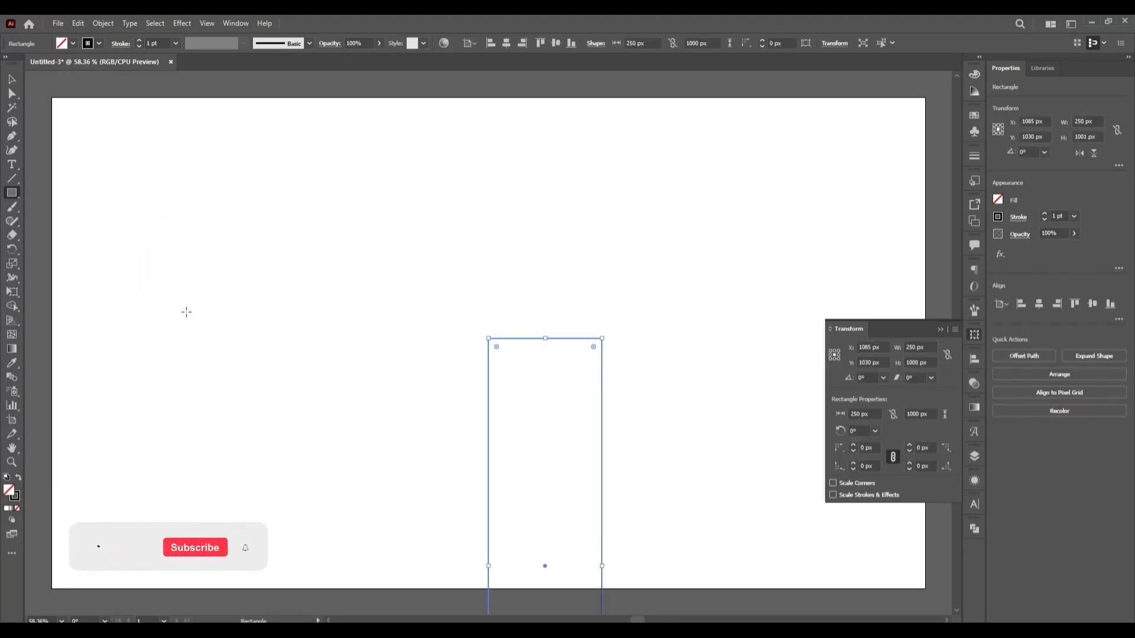
pyautogui.click(506, 43)
pyautogui.click(556, 43)
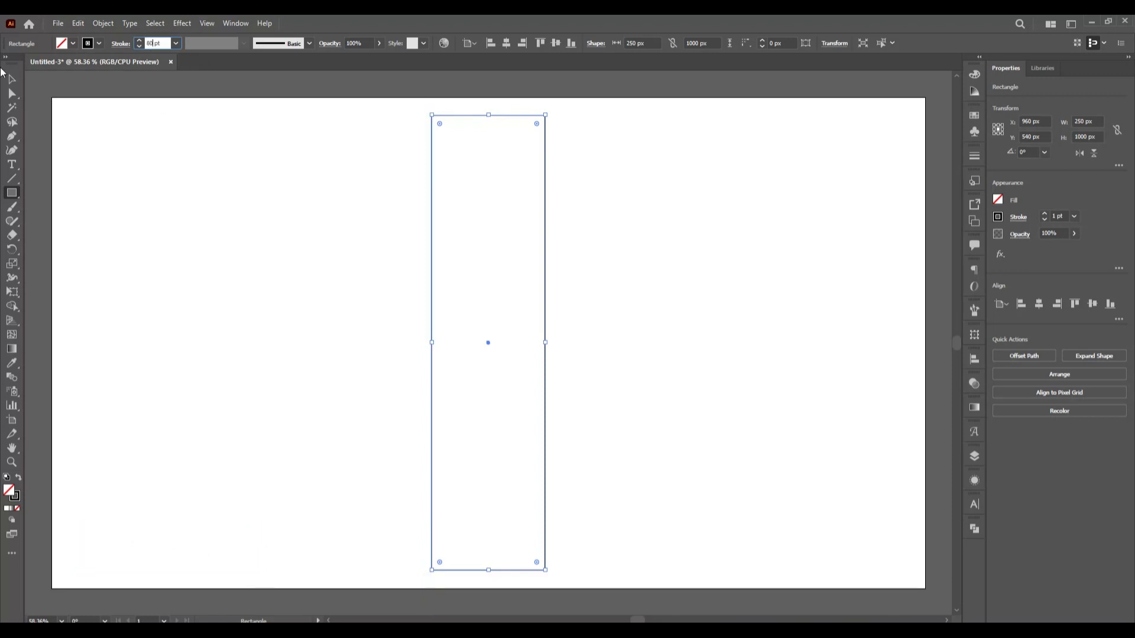
# Step: Give the rectangle an 80 pt stroke and align the stroke to the center of its path
pyautogui.press('Return')
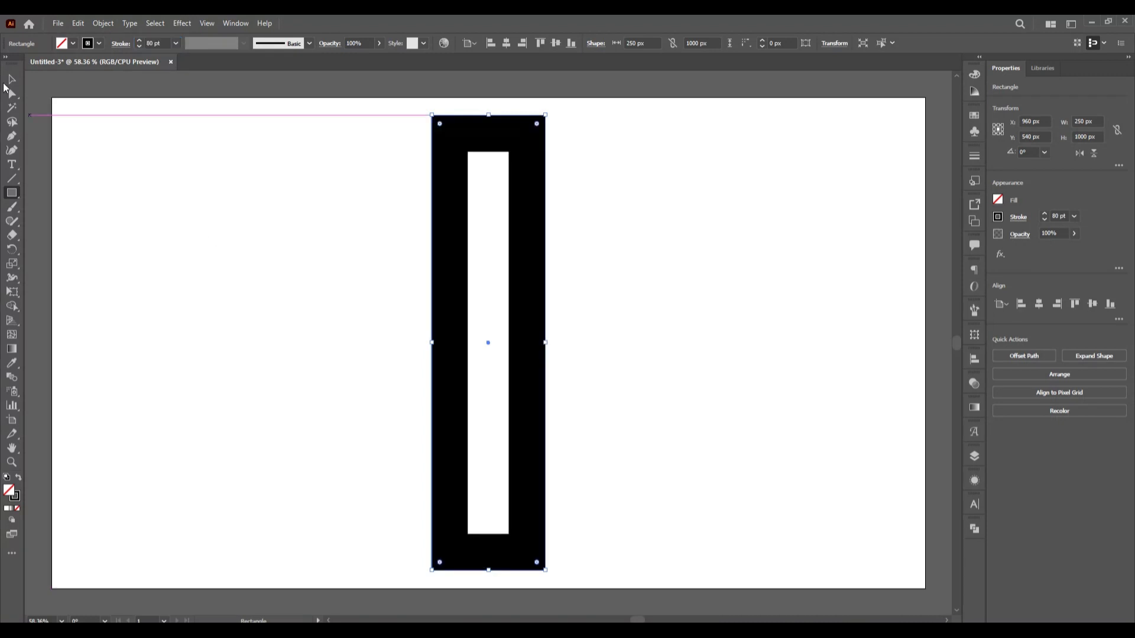
pyautogui.click(6, 85)
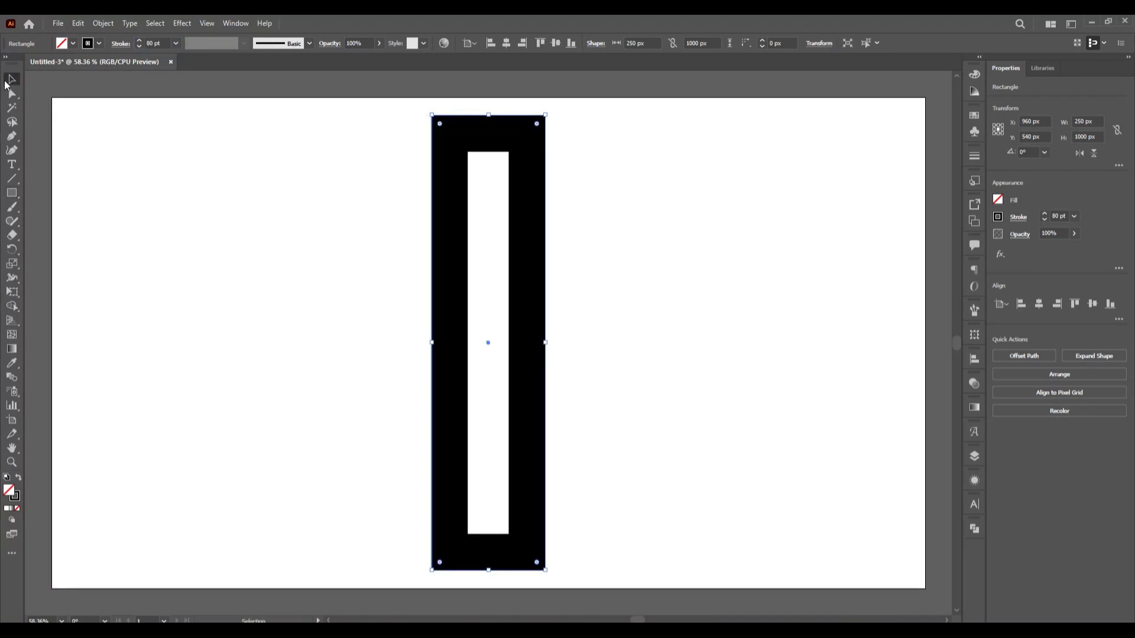
pyautogui.click(120, 44)
pyautogui.click(46, 106)
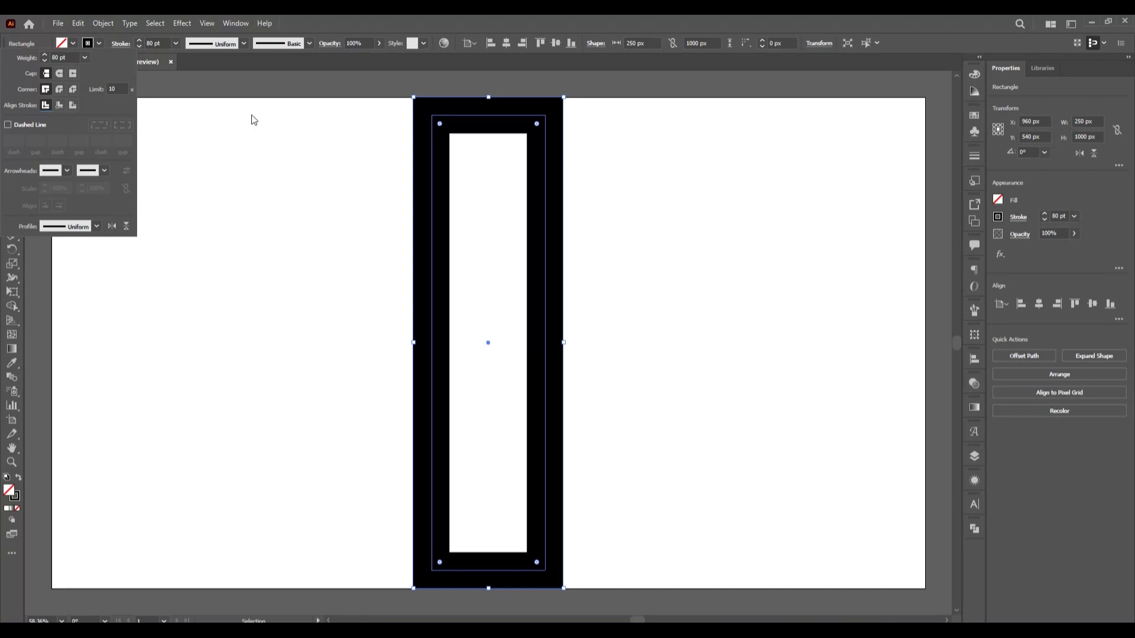
pyautogui.click(185, 122)
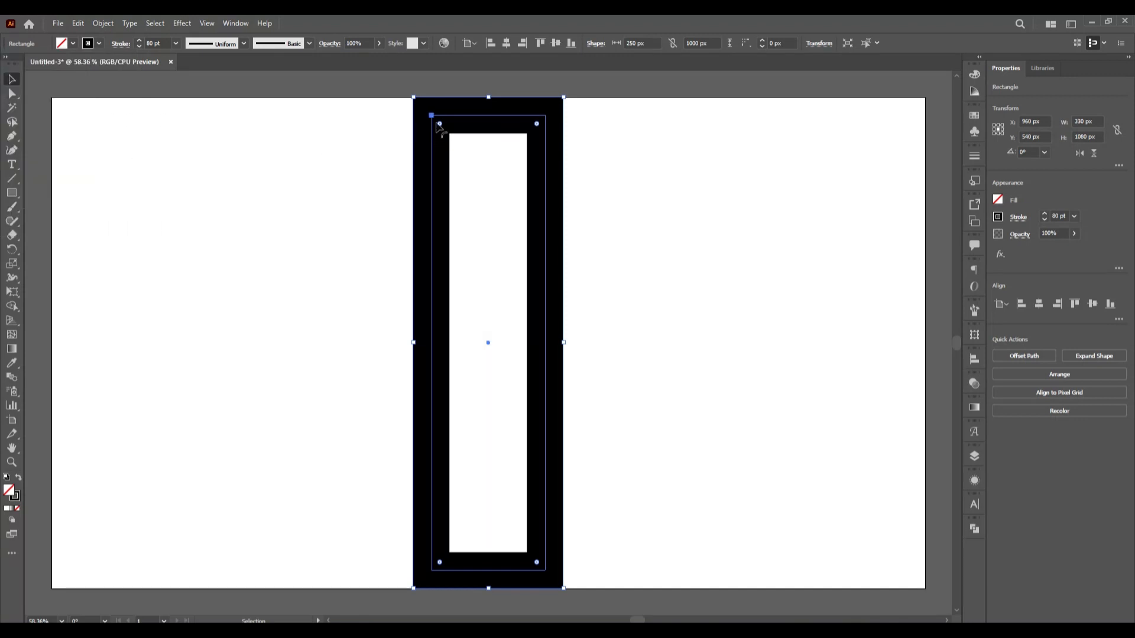
# Step: Round the rectangle's corners to the maximum radius and expand its fill and stroke
pyautogui.moveTo(440, 125); pyautogui.dragTo(463, 411)
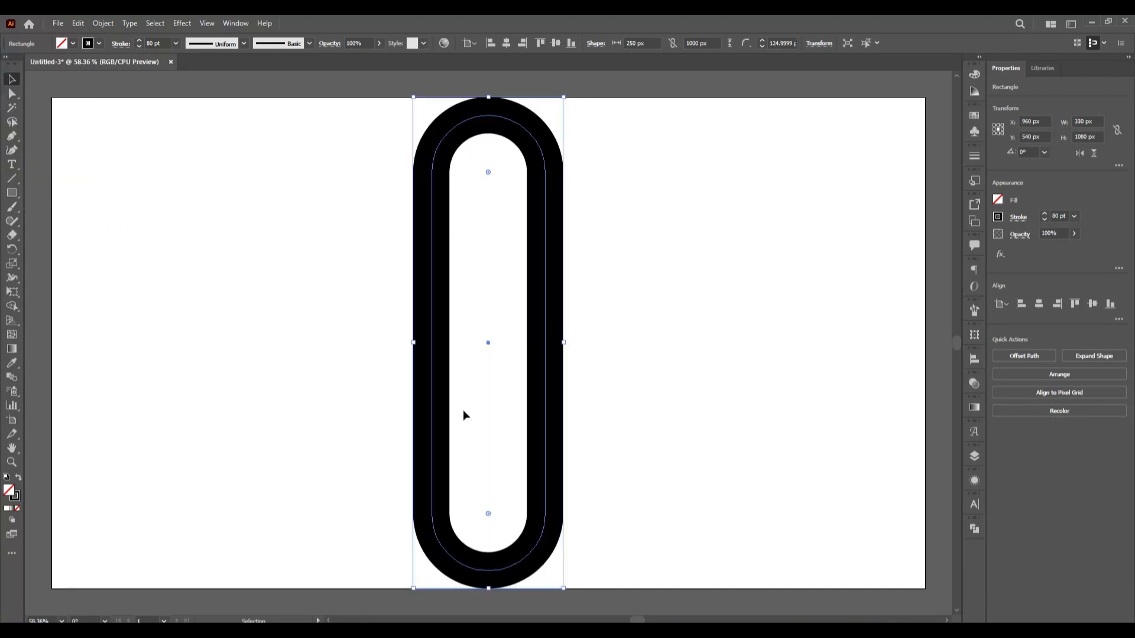
pyautogui.click(103, 24)
pyautogui.click(153, 165)
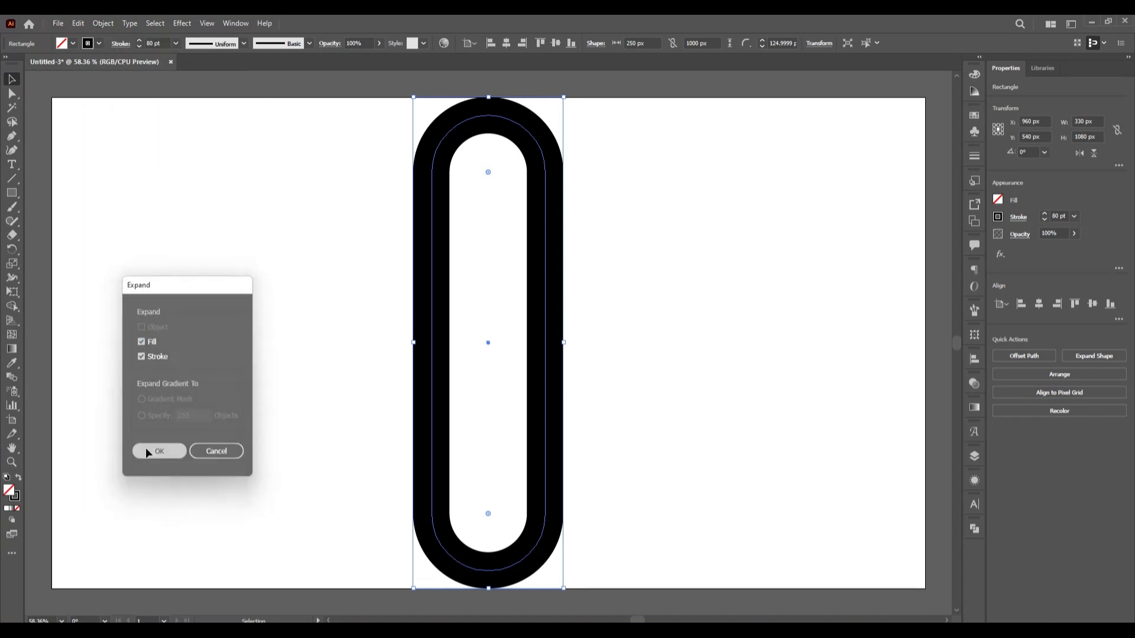
pyautogui.click(146, 448)
# Step: Duplicate the expanded loop in place and move the copy horizontally to the right, leaving a narrow gap between the two
pyautogui.click(257, 322)
pyautogui.moveTo(452, 282); pyautogui.dragTo(620, 449)
pyautogui.click(77, 23)
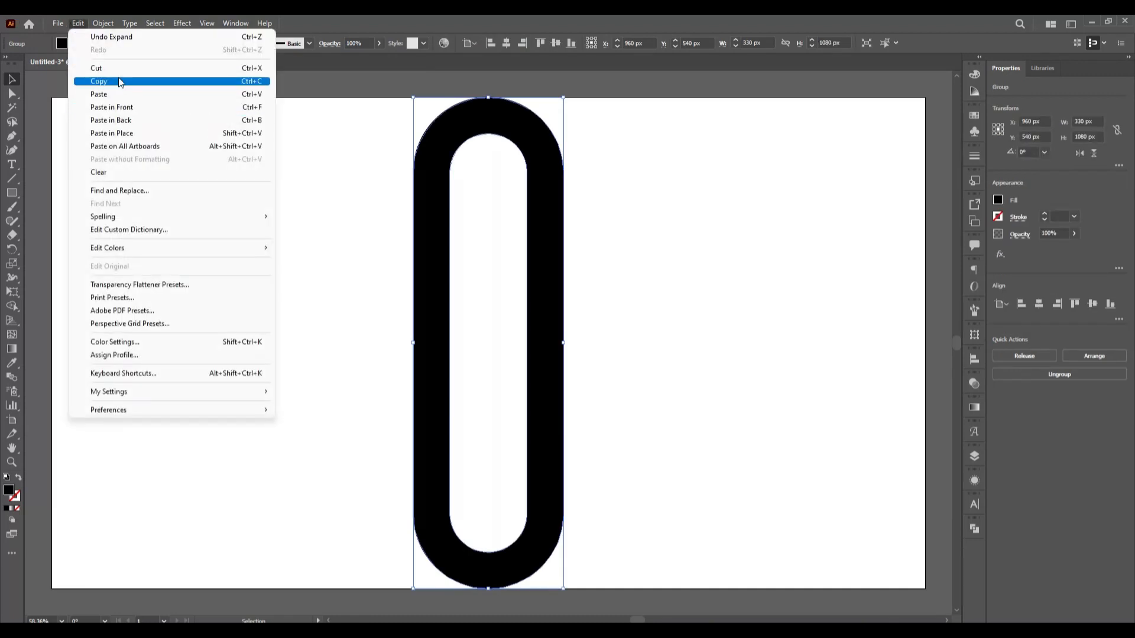
pyautogui.click(112, 81)
pyautogui.click(77, 23)
pyautogui.click(125, 133)
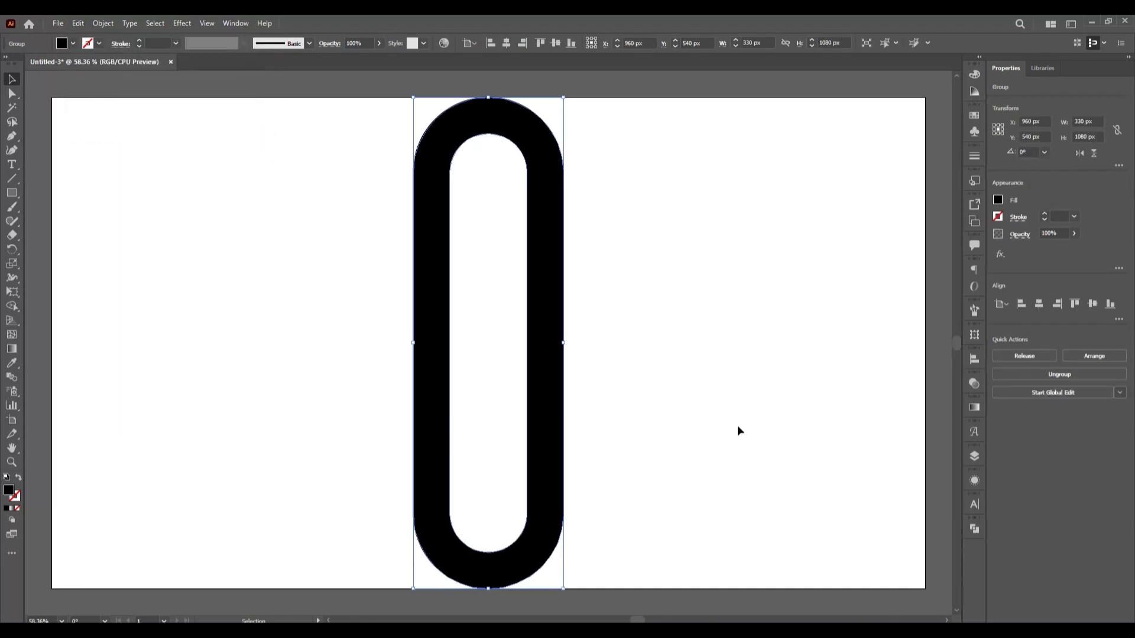
pyautogui.click(647, 389)
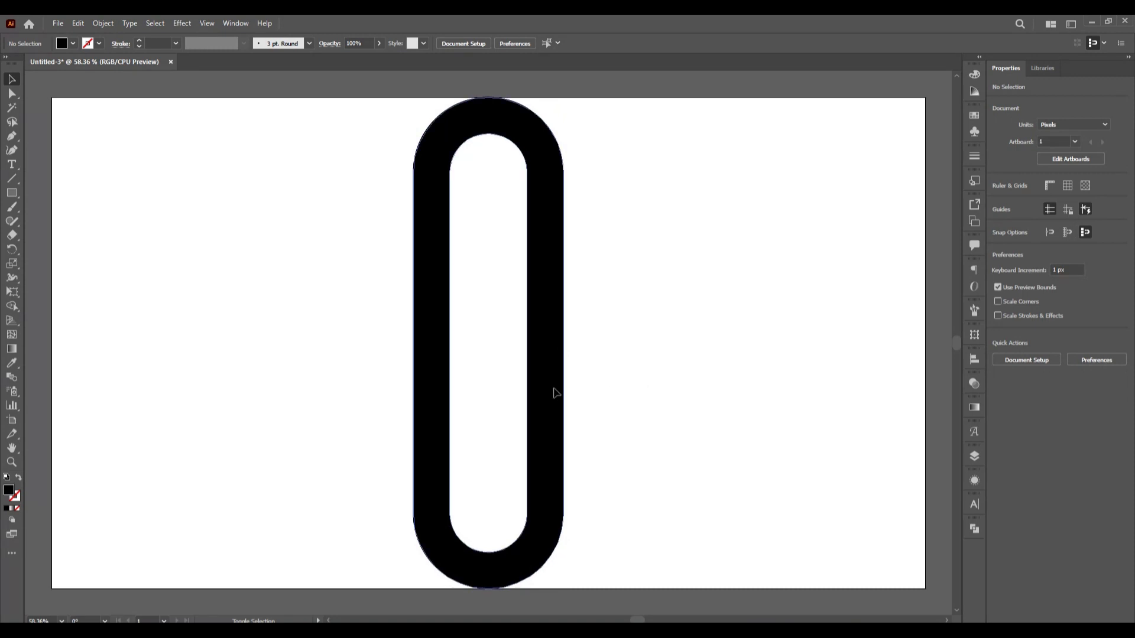
pyautogui.moveTo(552, 392); pyautogui.dragTo(734, 374)
pyautogui.click(826, 393)
# Step: Ungroup the two loops so that each is a separate compound path
pyautogui.moveTo(258, 236); pyautogui.dragTo(743, 435)
pyautogui.click(104, 24)
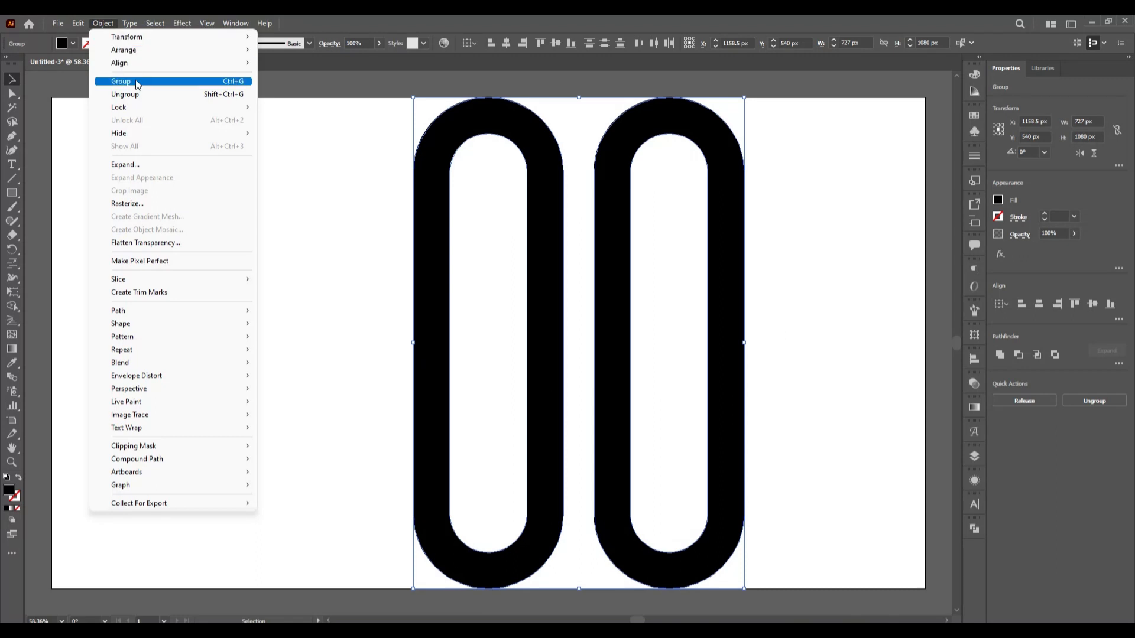
pyautogui.click(205, 95)
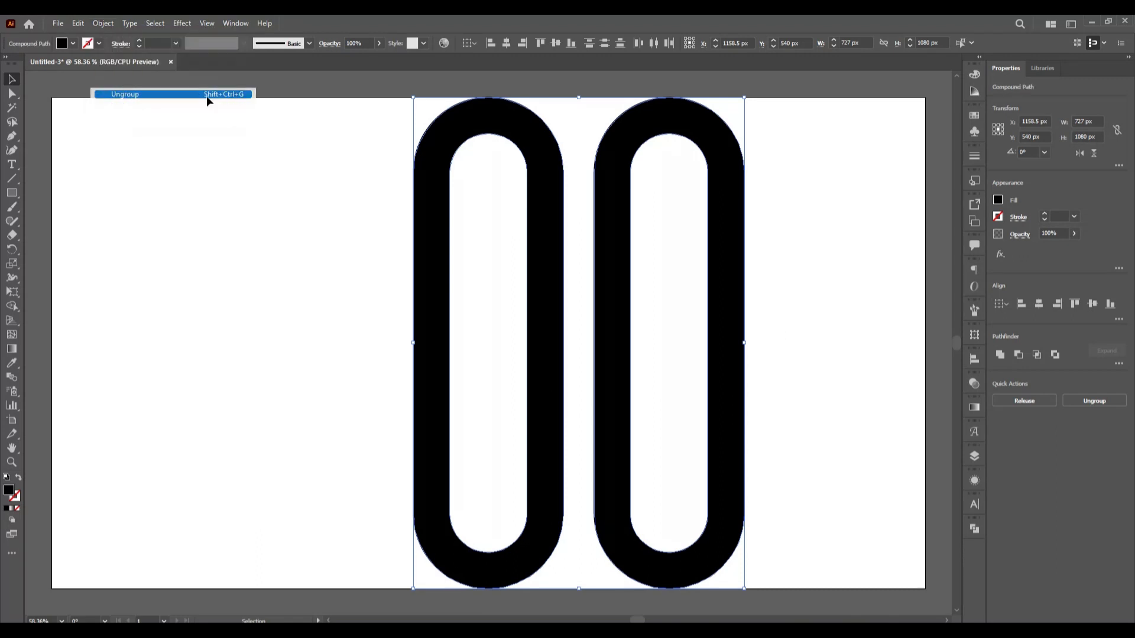
pyautogui.click(403, 214)
pyautogui.click(422, 201)
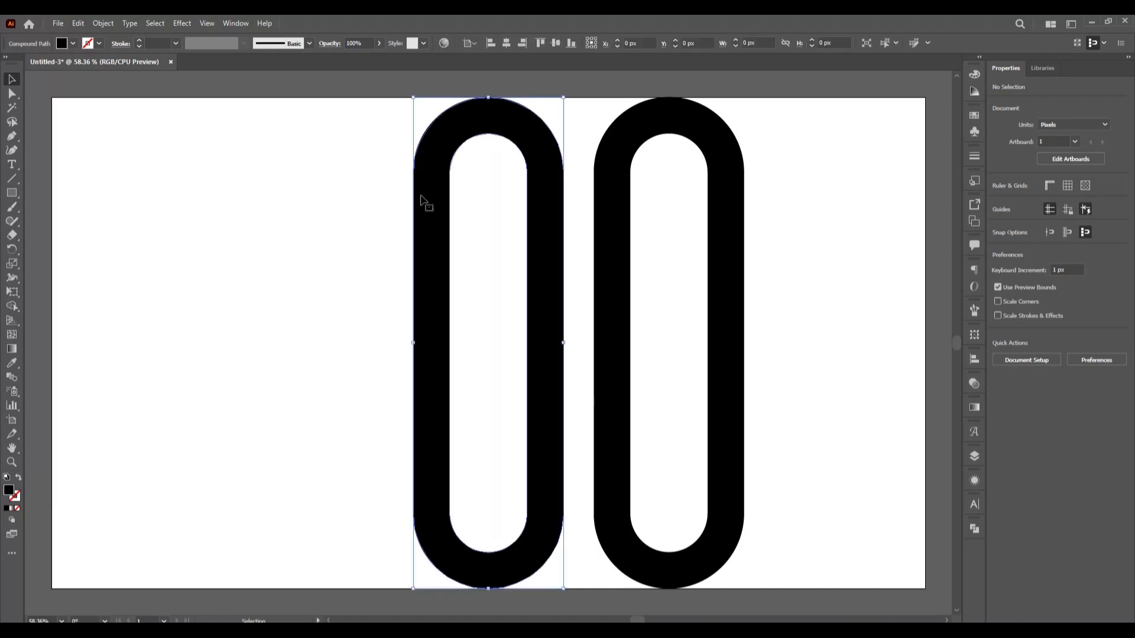
# Step: Group the two loops together and center the group horizontally on the artboard
pyautogui.moveTo(328, 168); pyautogui.dragTo(791, 378)
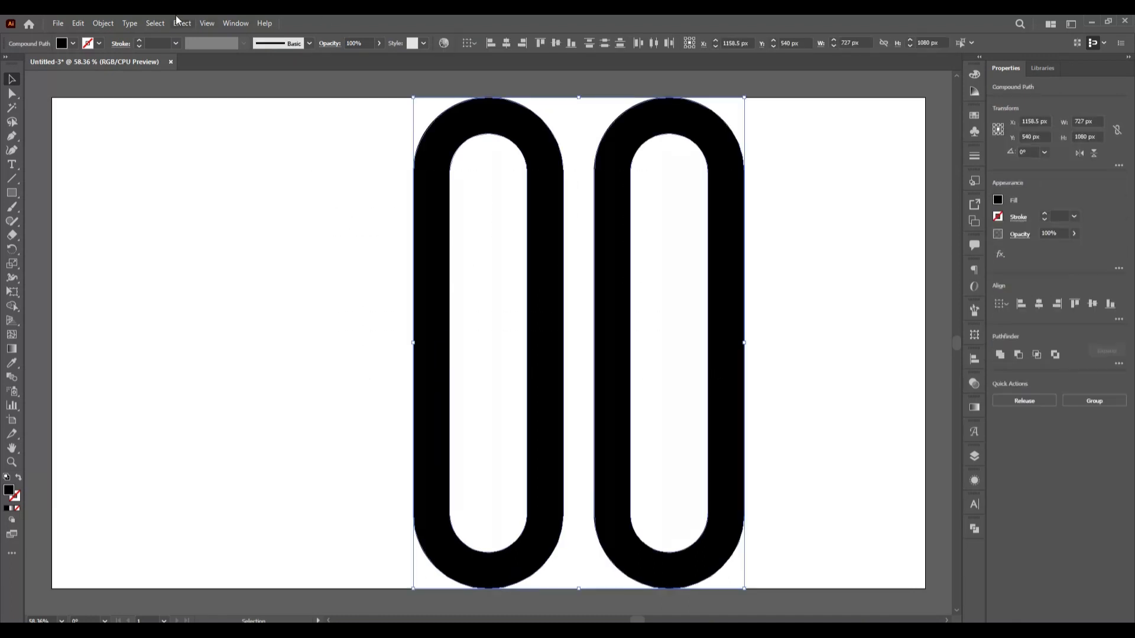
pyautogui.click(103, 24)
pyautogui.click(142, 82)
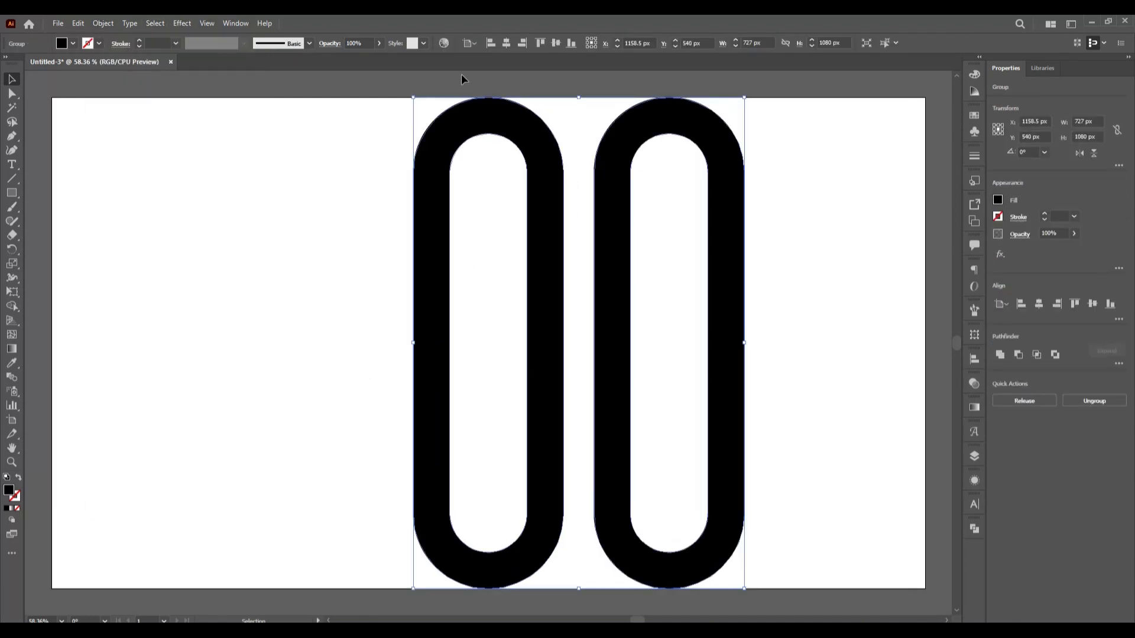
pyautogui.click(507, 44)
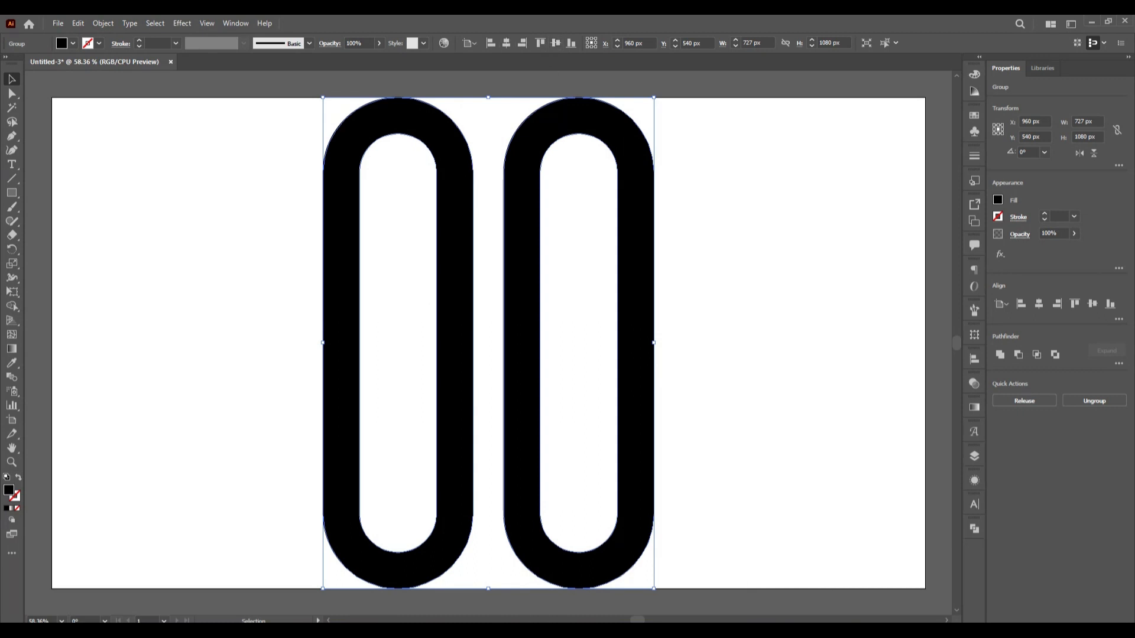
# Step: Duplicate the pair of loops in place and rotate the copy 90 degrees clockwise to form a crossing lattice
pyautogui.click(78, 24)
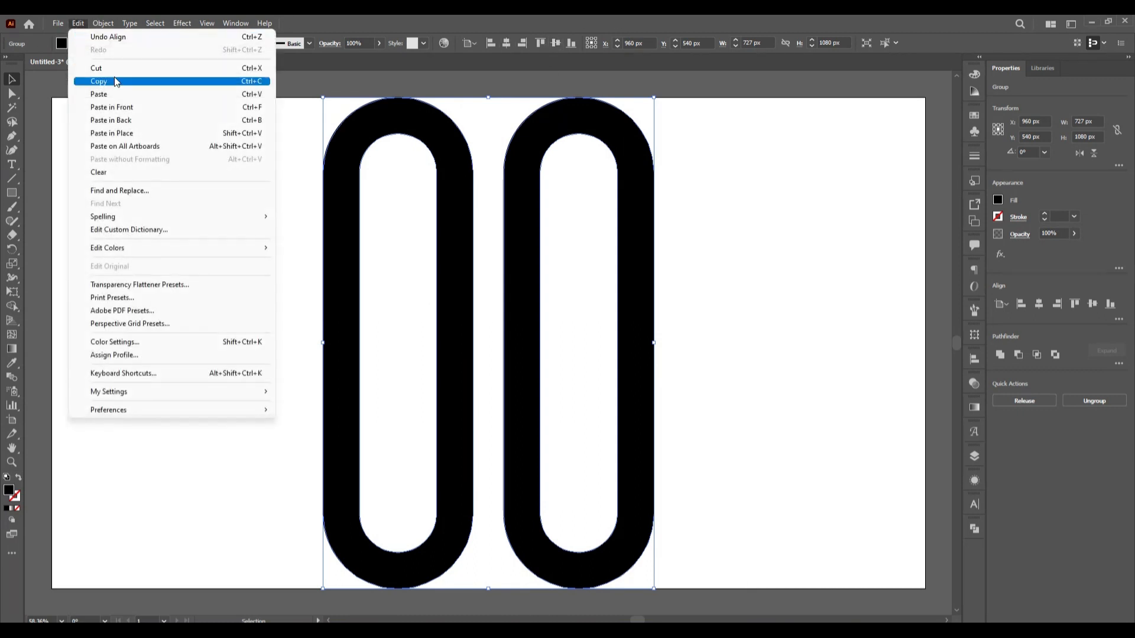
pyautogui.click(99, 81)
pyautogui.click(78, 24)
pyautogui.click(137, 140)
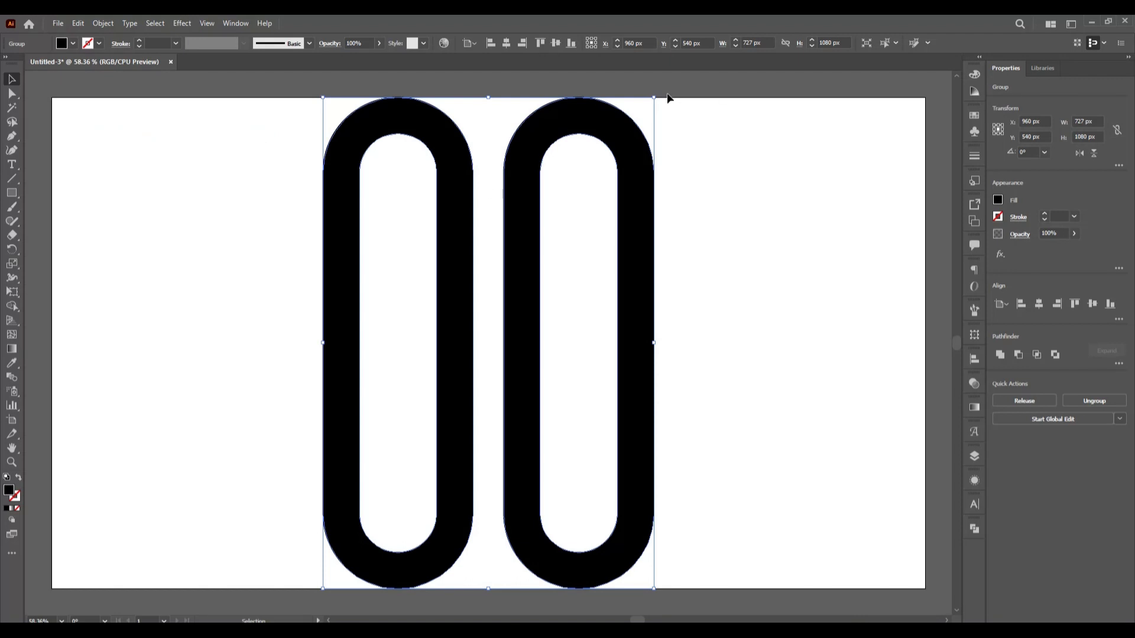
pyautogui.moveTo(683, 110); pyautogui.dragTo(824, 471)
pyautogui.click(827, 314)
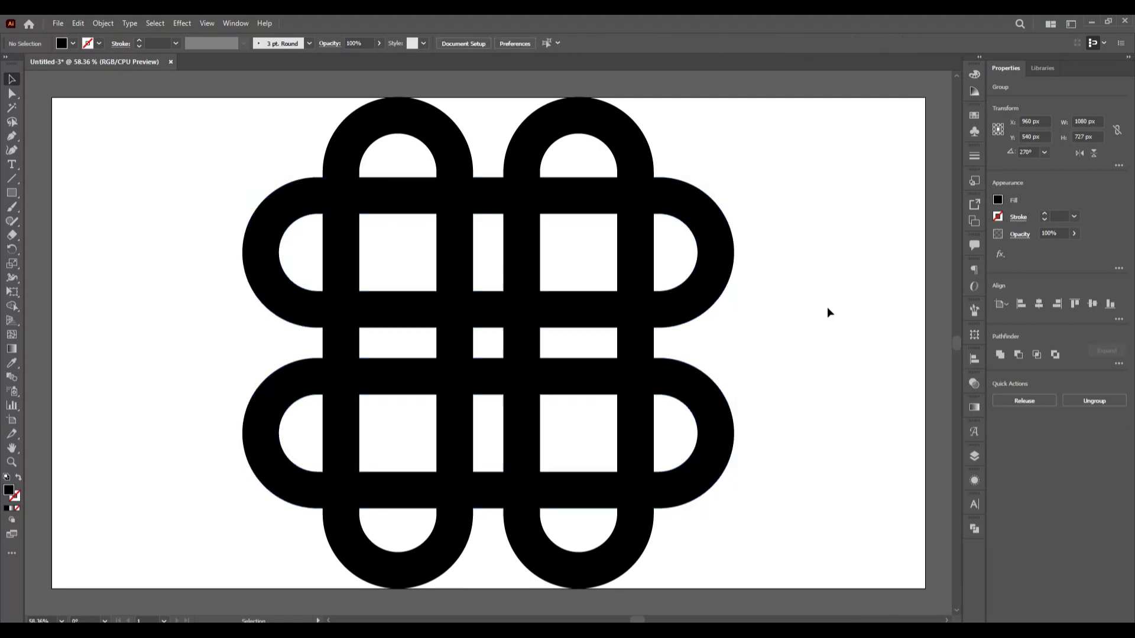
# Step: Rotate both pairs of loops together by 45 degrees so the lattice stands diagonally
pyautogui.moveTo(221, 123); pyautogui.dragTo(757, 539)
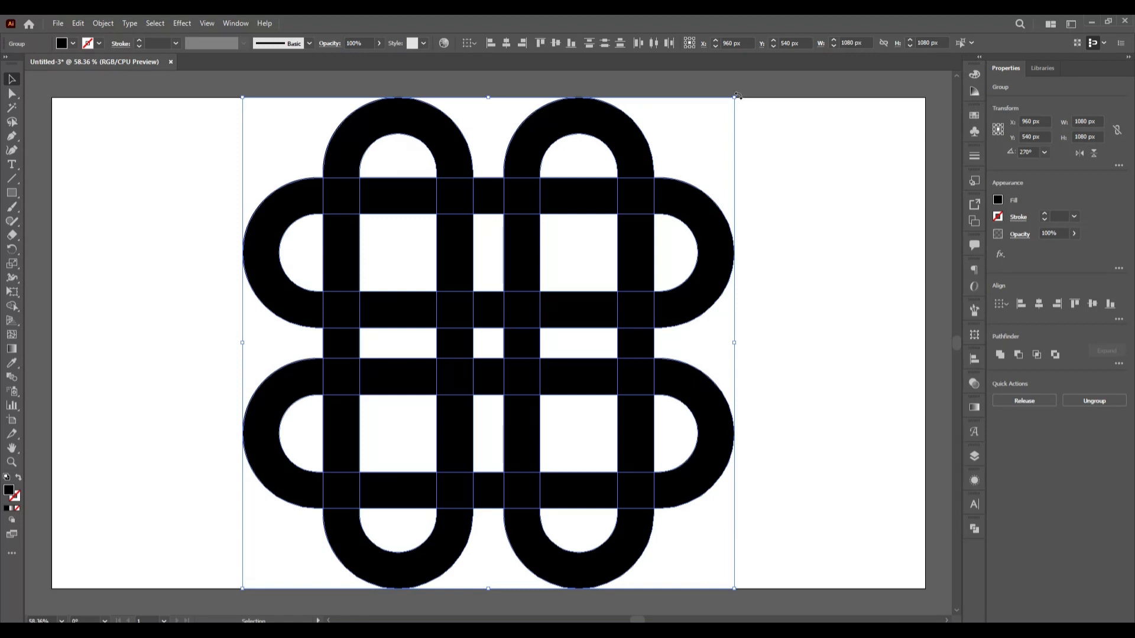
pyautogui.moveTo(738, 96); pyautogui.dragTo(755, 123)
pyautogui.moveTo(769, 162); pyautogui.dragTo(792, 245)
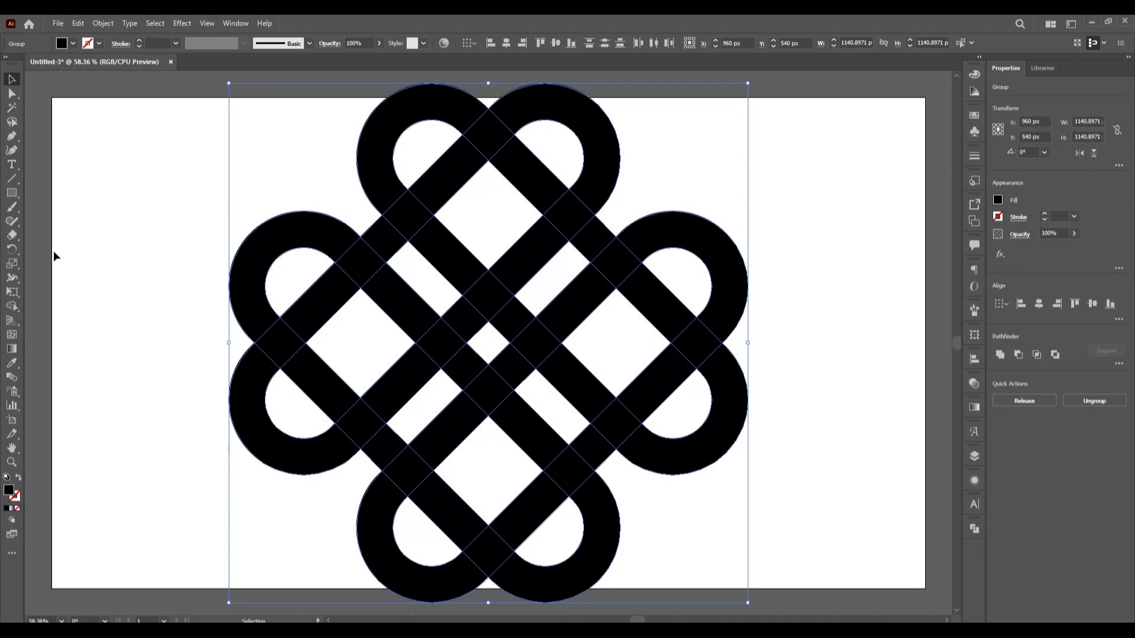
pyautogui.scroll(-1, 580, 372)
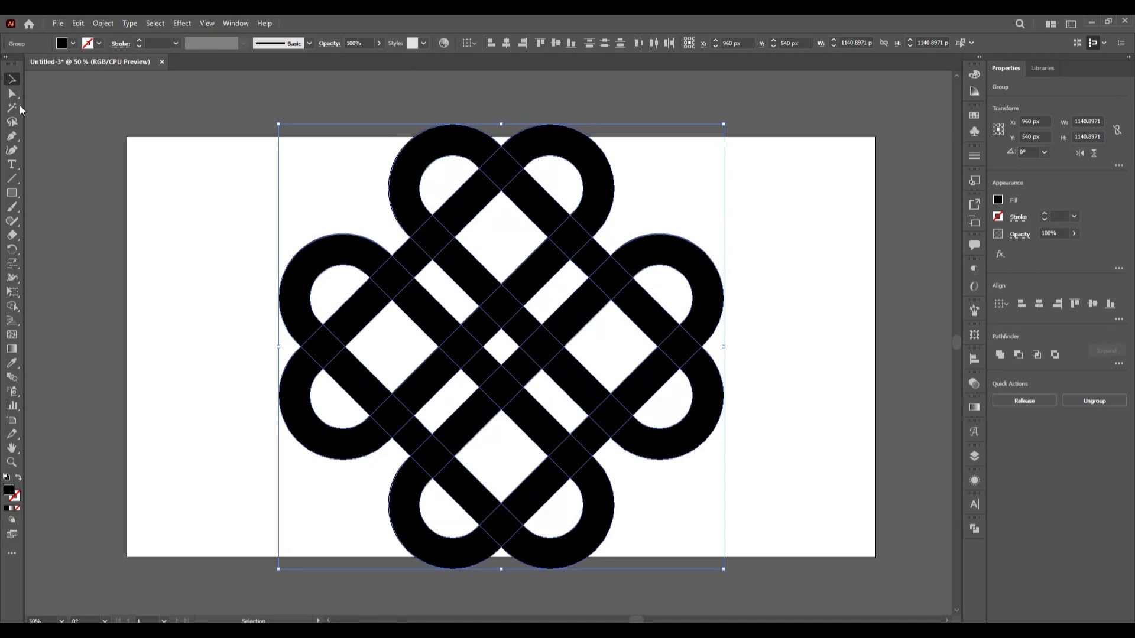
# Step: With the Shape Builder tool, merge strip segments through the outer crossings along the knot's top and right side to create the over-under weave
pyautogui.click(12, 306)
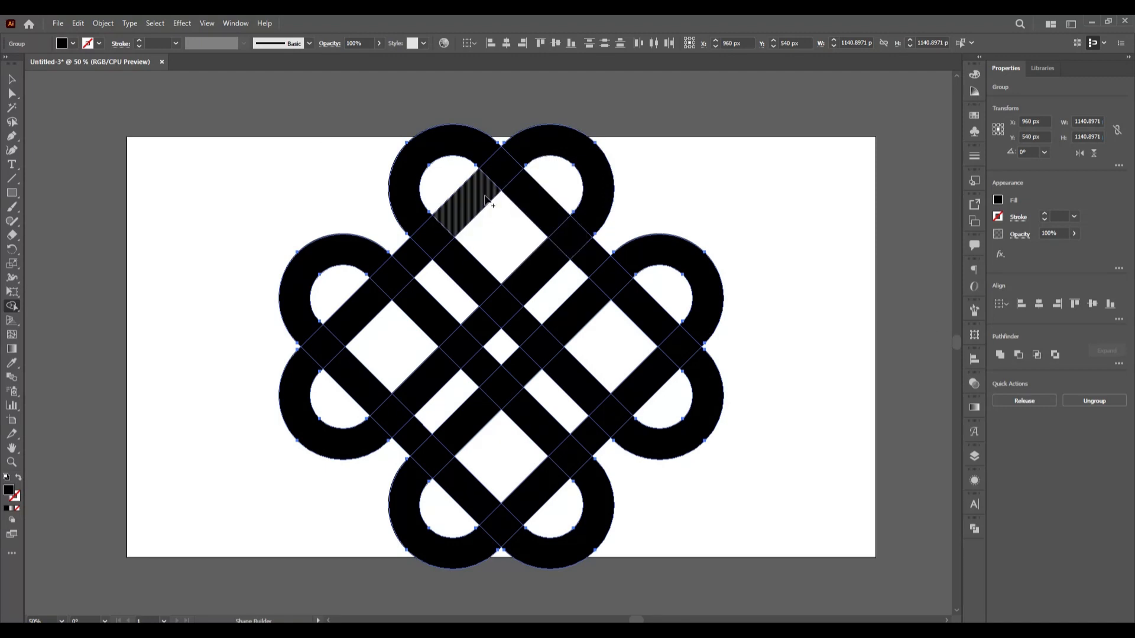
pyautogui.moveTo(484, 195); pyautogui.dragTo(517, 157)
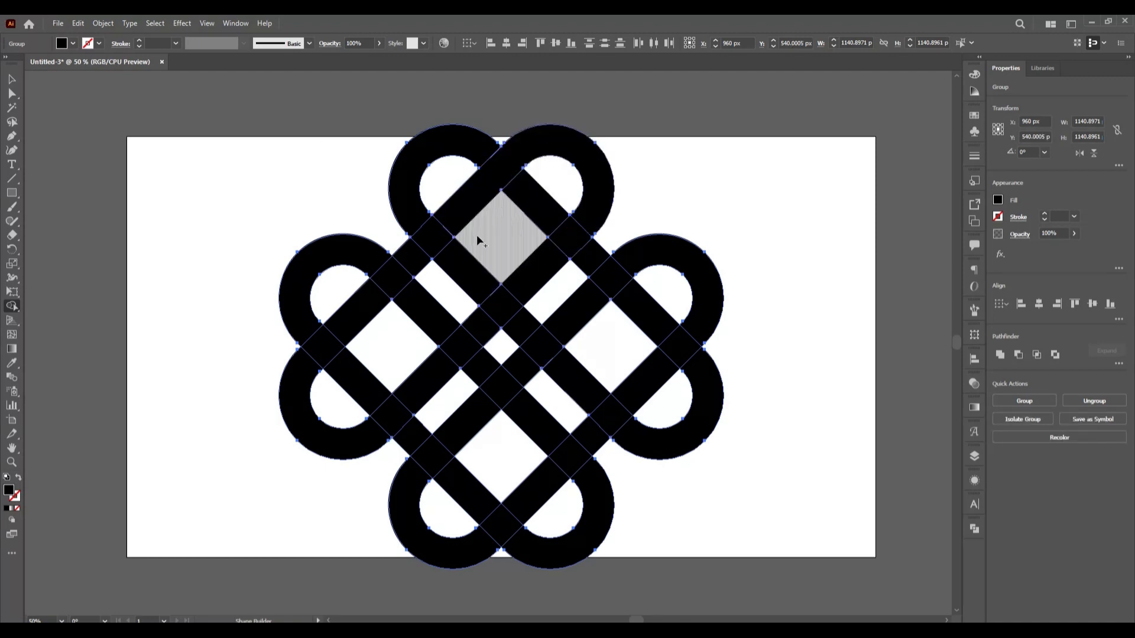
pyautogui.moveTo(412, 208); pyautogui.dragTo(470, 260)
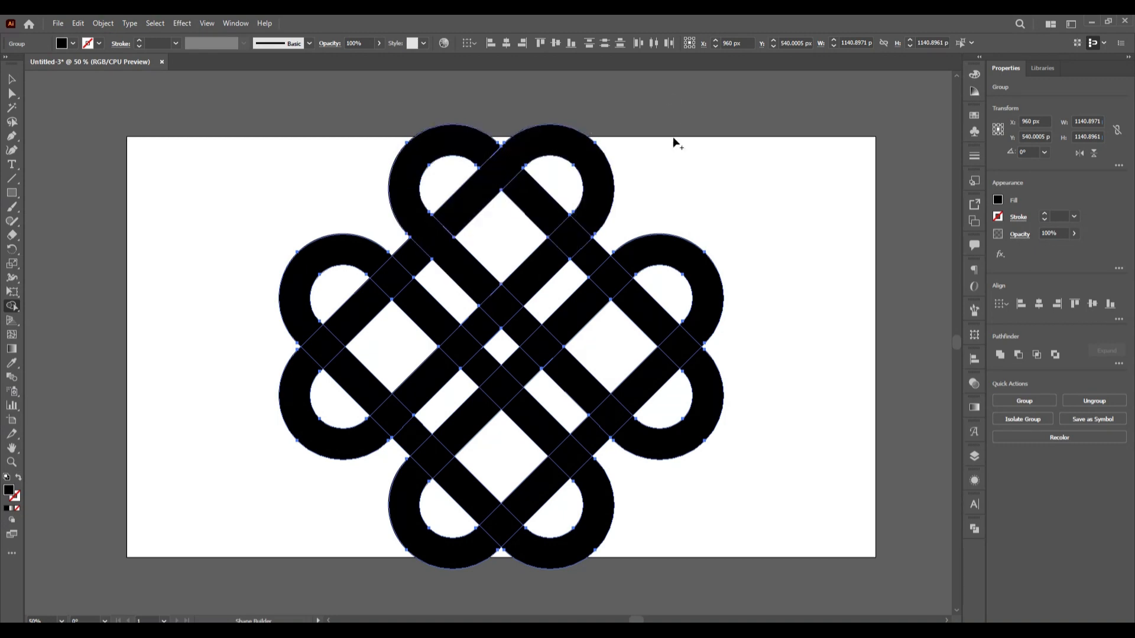
pyautogui.moveTo(594, 216)
pyautogui.mouseDown()
pyautogui.moveTo(579, 243)
pyautogui.moveTo(594, 260)
pyautogui.moveTo(571, 303)
pyautogui.moveTo(604, 308)
pyautogui.moveTo(608, 295)
pyautogui.moveTo(595, 293)
pyautogui.moveTo(646, 254)
pyautogui.mouseUp()
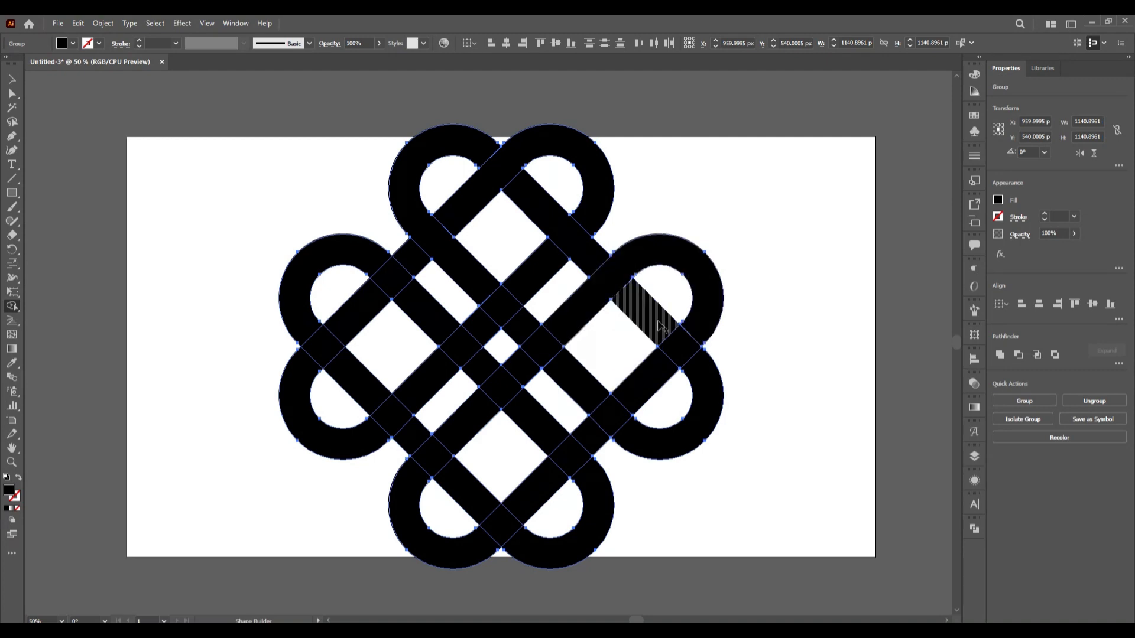
pyautogui.moveTo(659, 325); pyautogui.dragTo(703, 388)
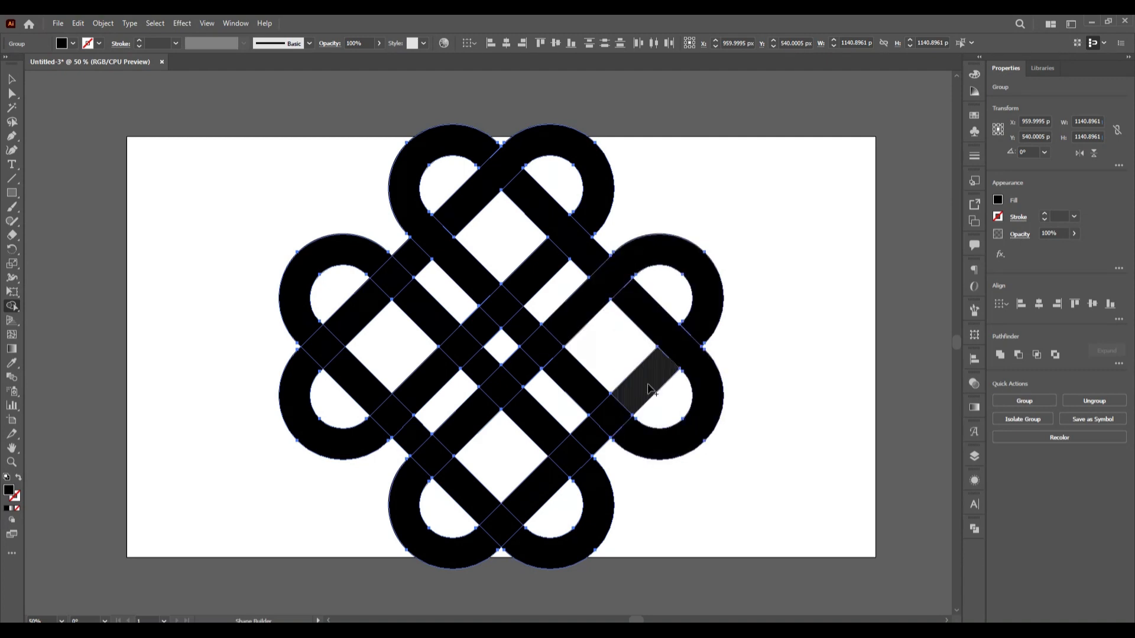
pyautogui.moveTo(661, 356); pyautogui.dragTo(598, 437)
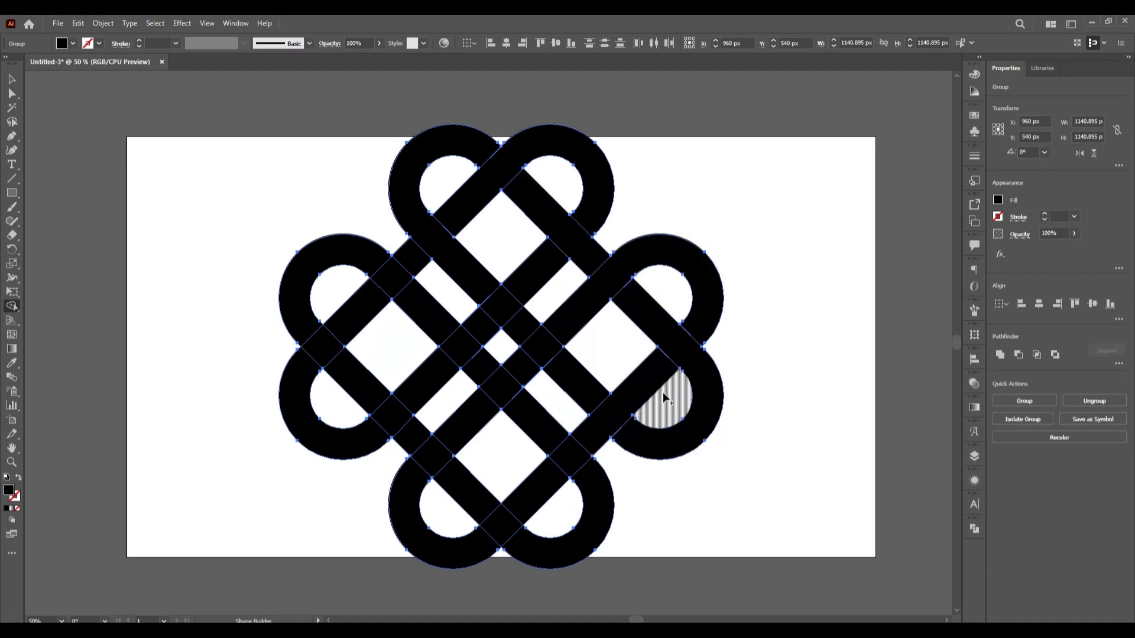
# Step: Continue the over-under weave by merging strip segments through the crossings at the knot's center, lower right and bottom
pyautogui.moveTo(523, 331); pyautogui.dragTo(594, 402)
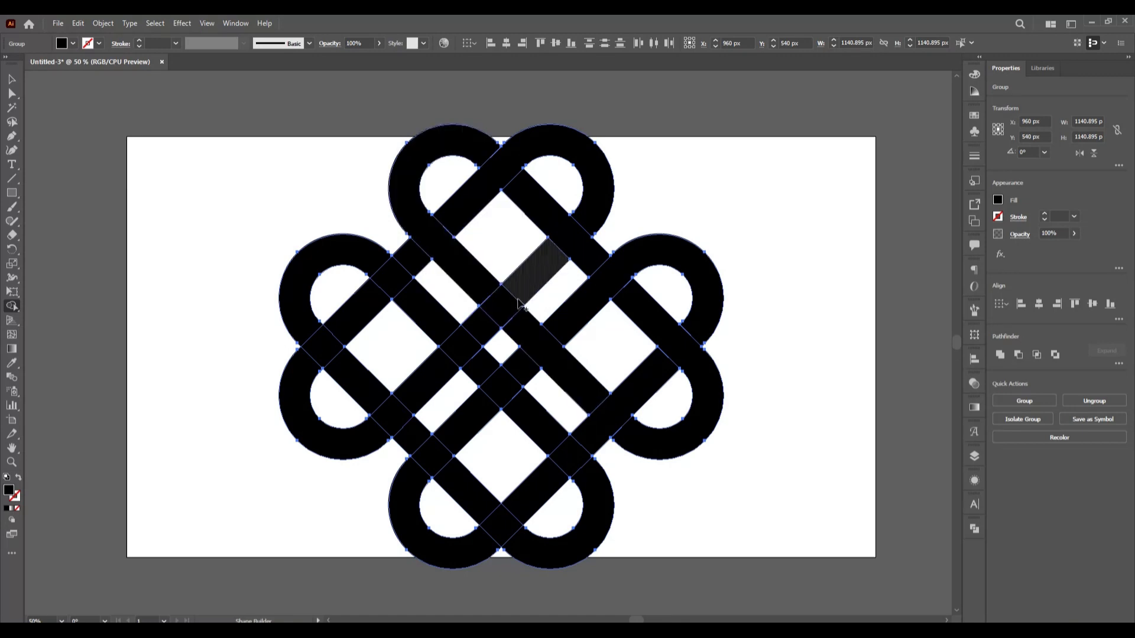
pyautogui.moveTo(571, 228); pyautogui.dragTo(494, 328)
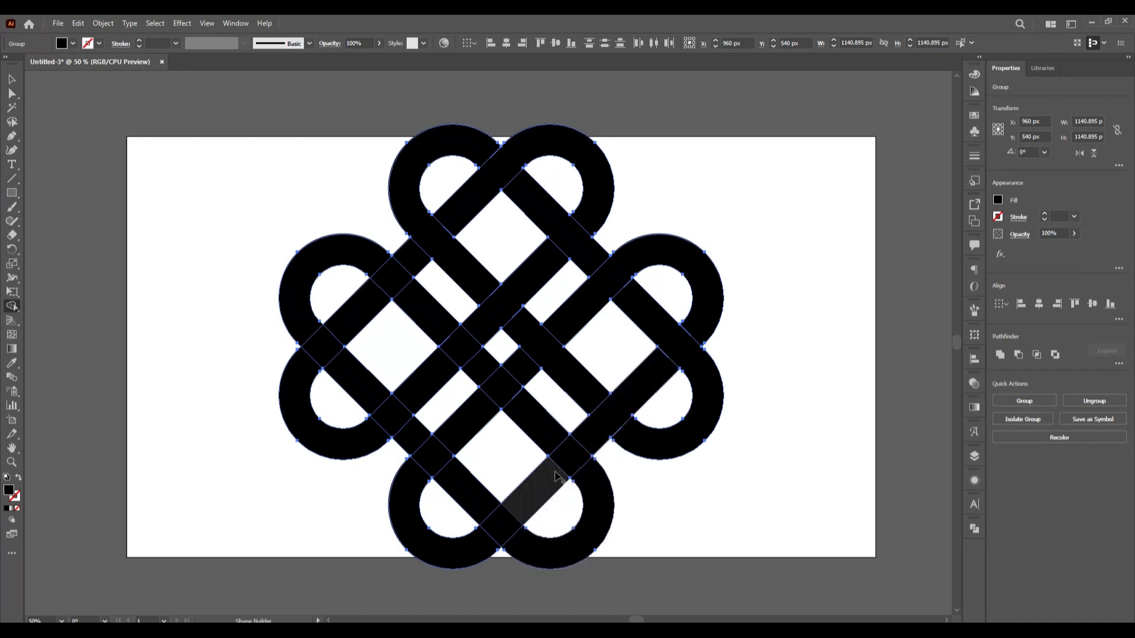
pyautogui.moveTo(547, 436)
pyautogui.mouseDown()
pyautogui.moveTo(586, 497)
pyautogui.moveTo(523, 508)
pyautogui.moveTo(480, 541)
pyautogui.mouseUp()
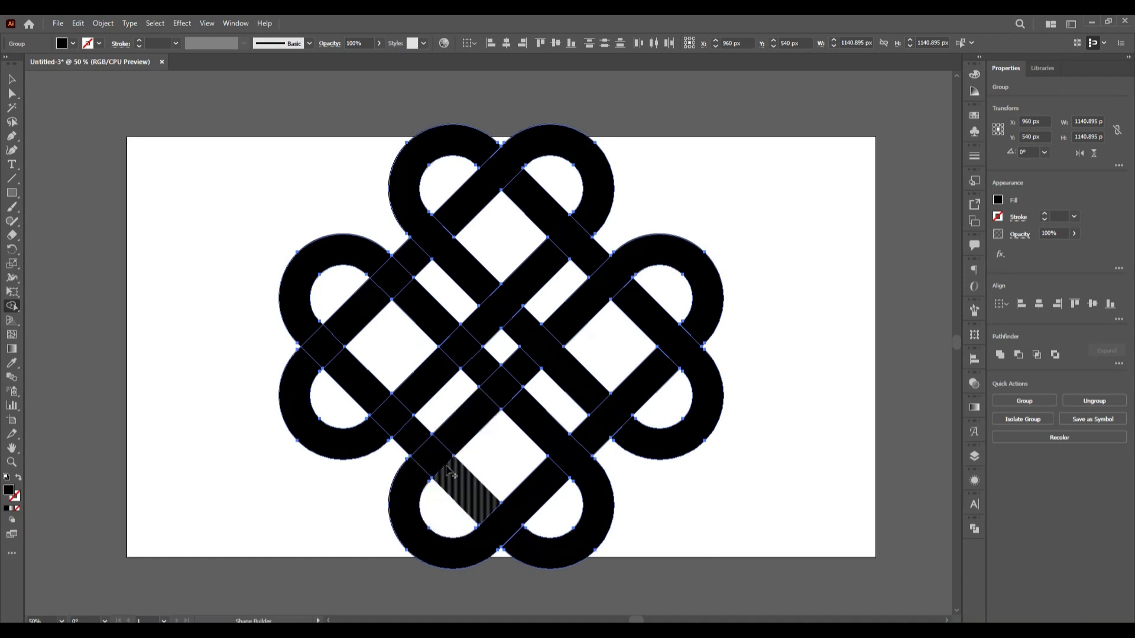
pyautogui.moveTo(451, 471); pyautogui.dragTo(427, 447)
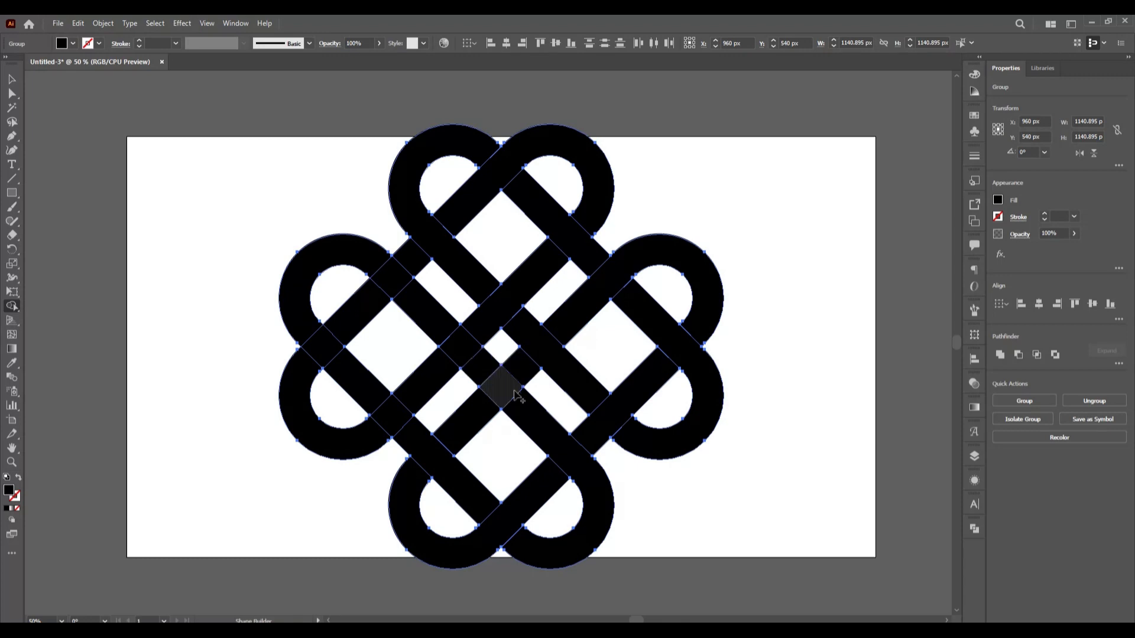
pyautogui.moveTo(515, 395); pyautogui.dragTo(525, 412)
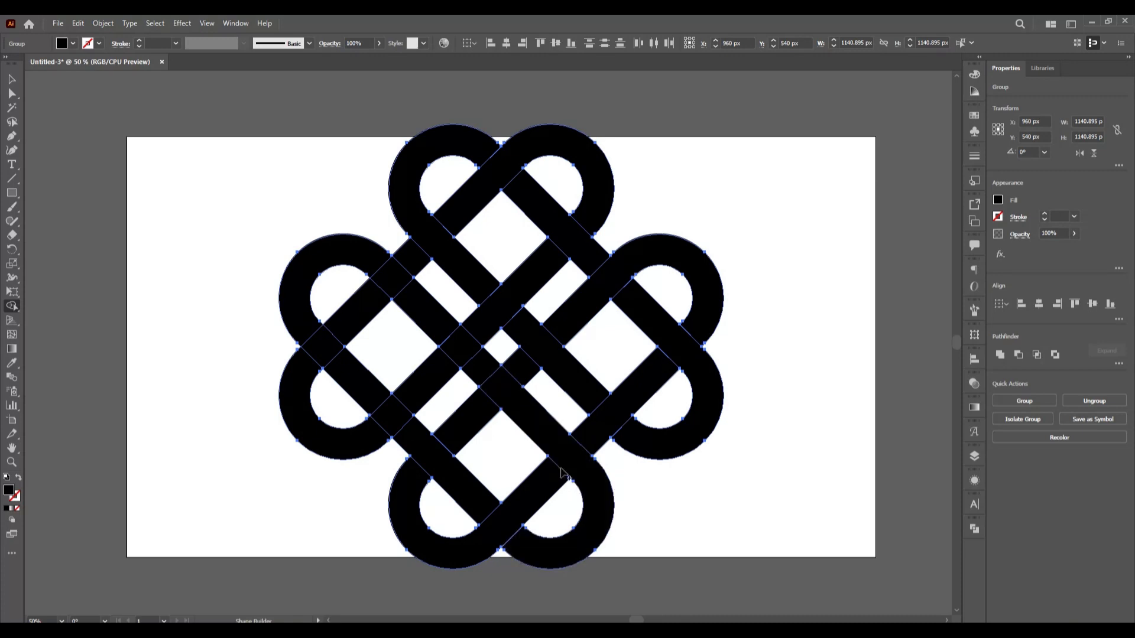
pyautogui.hotkey('ctrl', 'z')
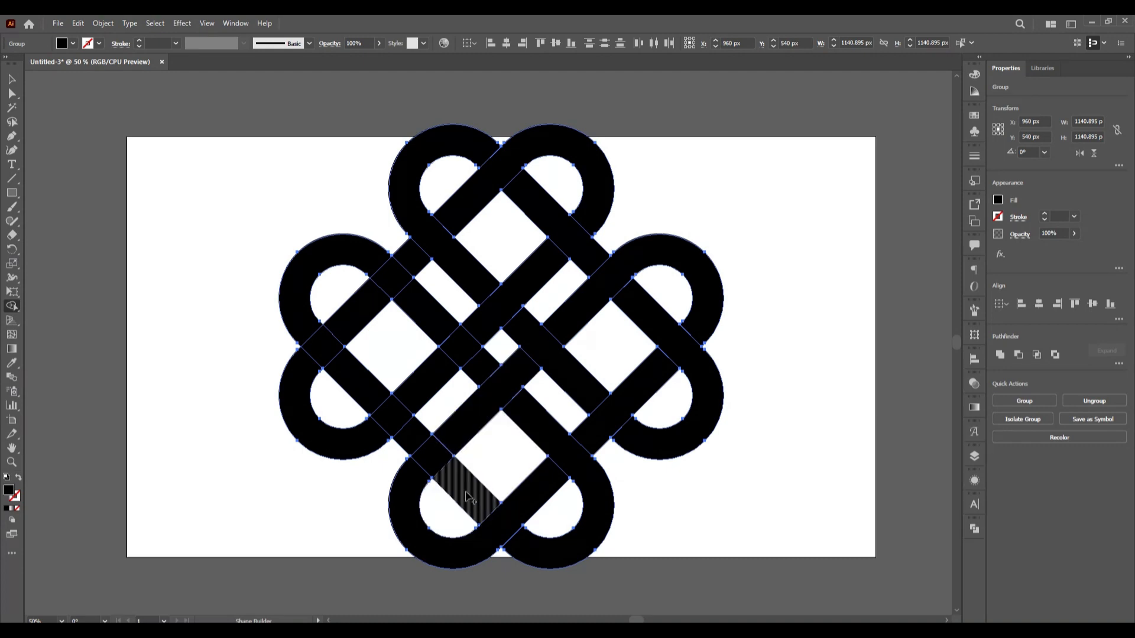
# Step: Finish the over-under weave by merging strip segments through the remaining crossings at the knot's lower left and left side
pyautogui.moveTo(470, 498); pyautogui.dragTo(425, 444)
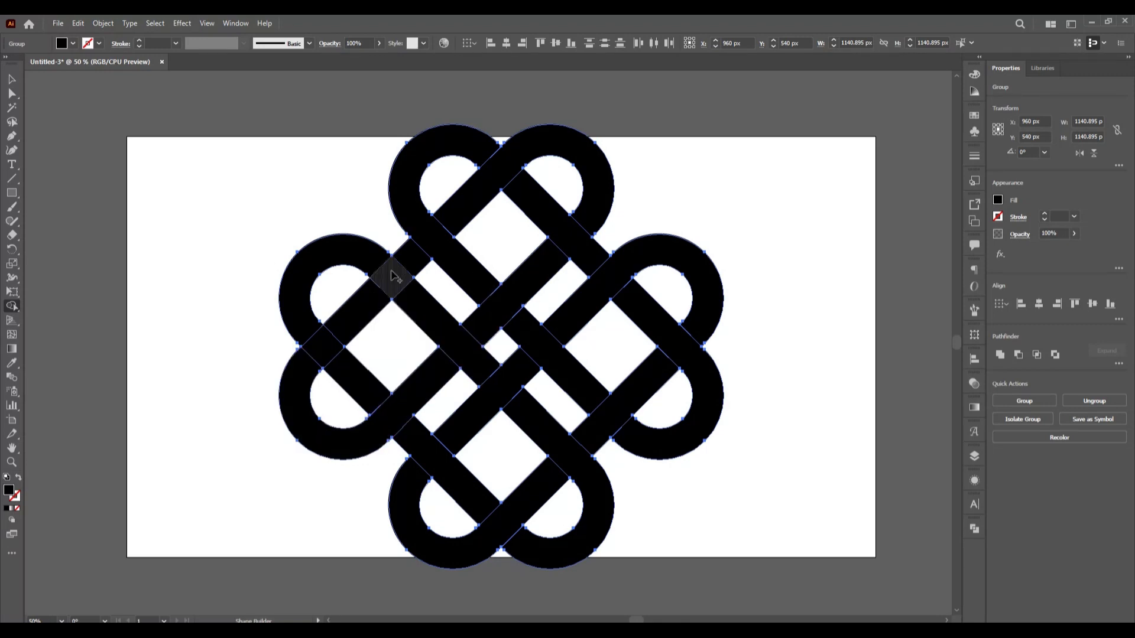
pyautogui.moveTo(401, 272); pyautogui.dragTo(415, 257)
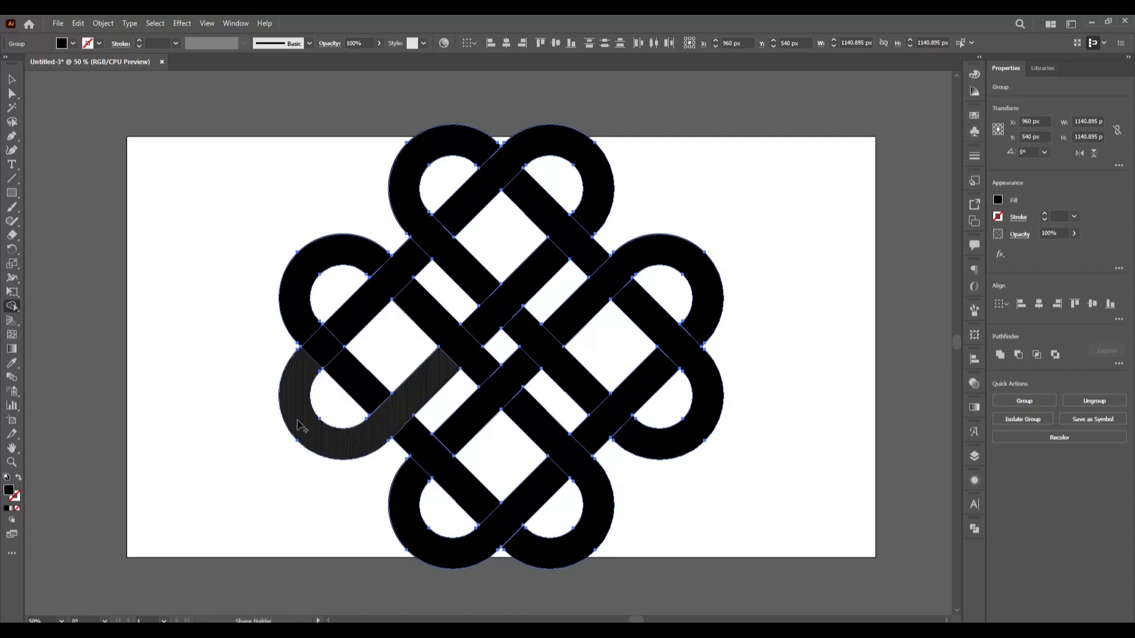
pyautogui.moveTo(336, 371); pyautogui.dragTo(302, 339)
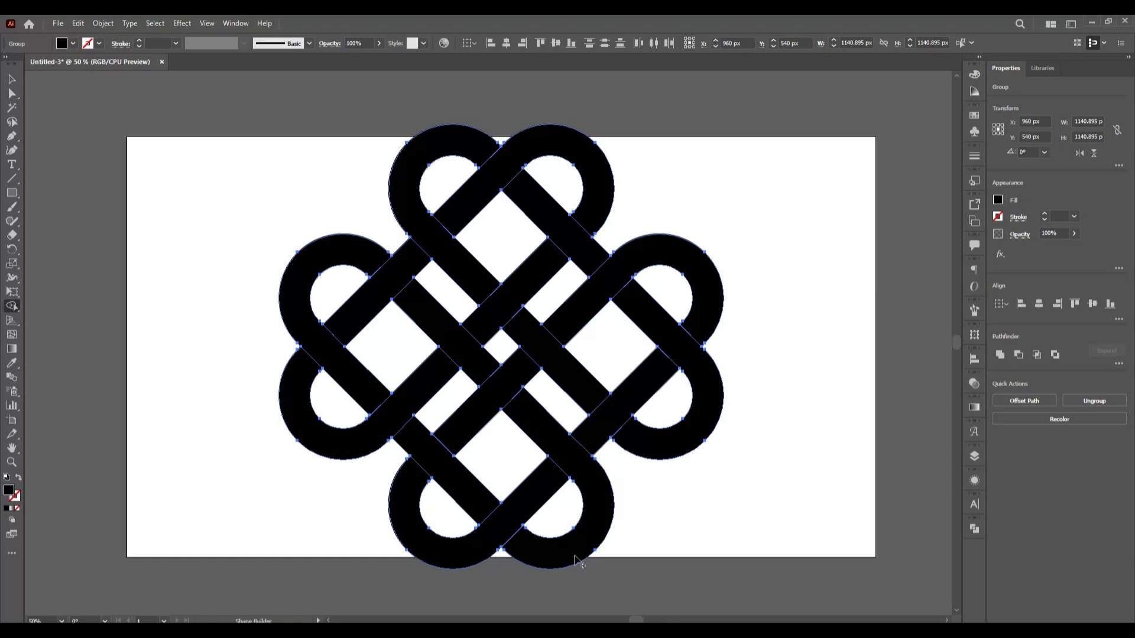
# Step: Scale the whole knot down proportionally about its center to 982 px wide and high so it fits inside the artboard
pyautogui.click(10, 78)
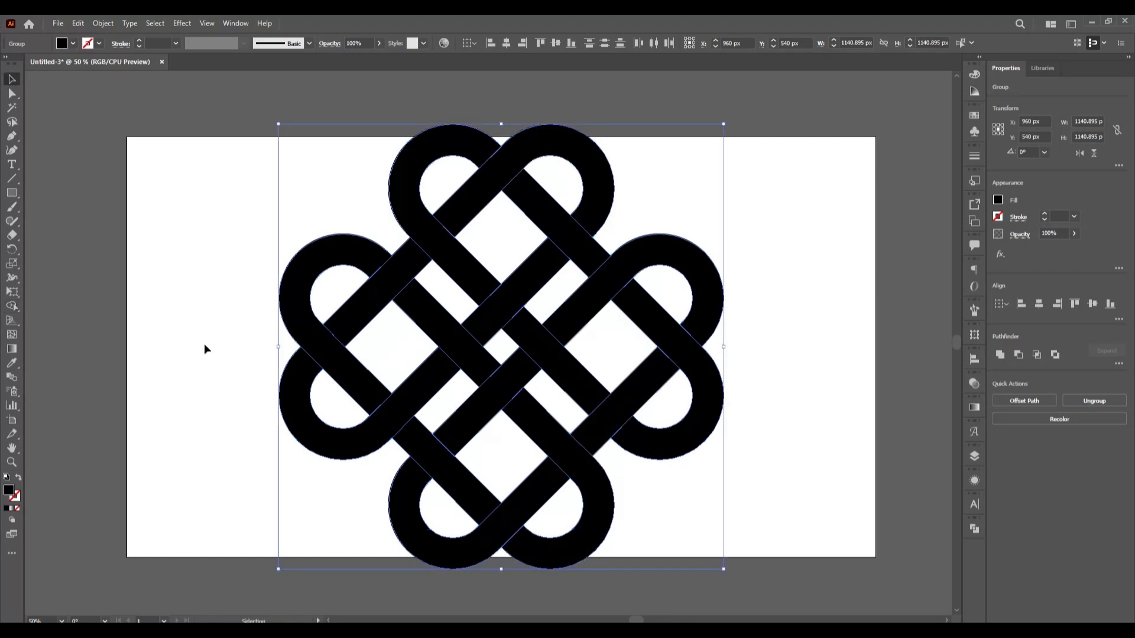
pyautogui.click(204, 344)
pyautogui.moveTo(225, 145); pyautogui.dragTo(697, 557)
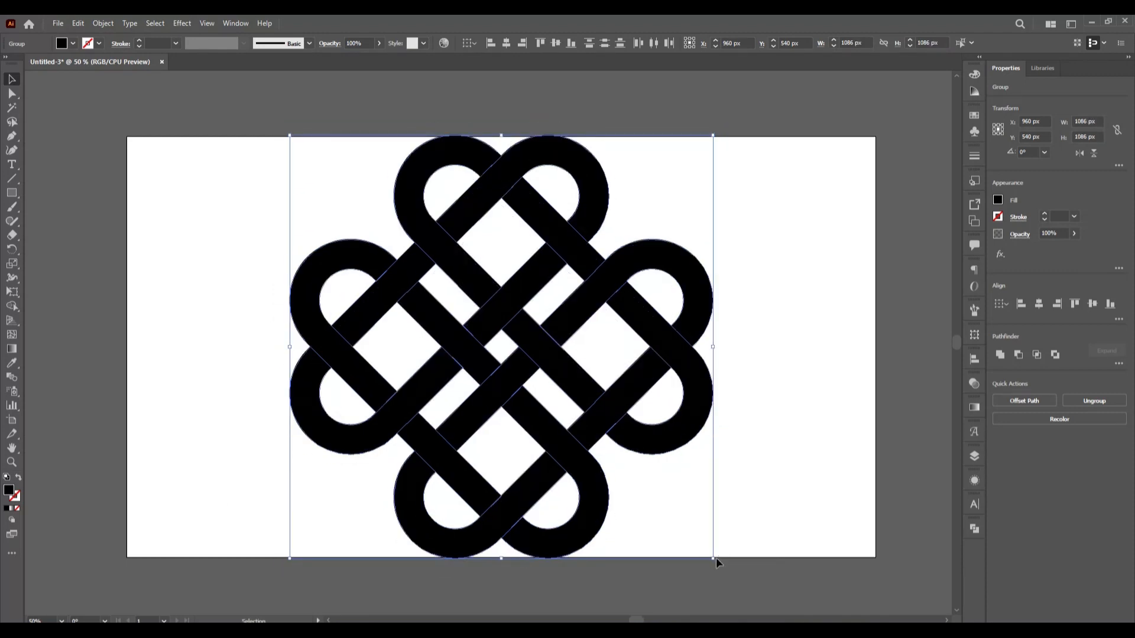
pyautogui.moveTo(713, 560); pyautogui.dragTo(693, 539)
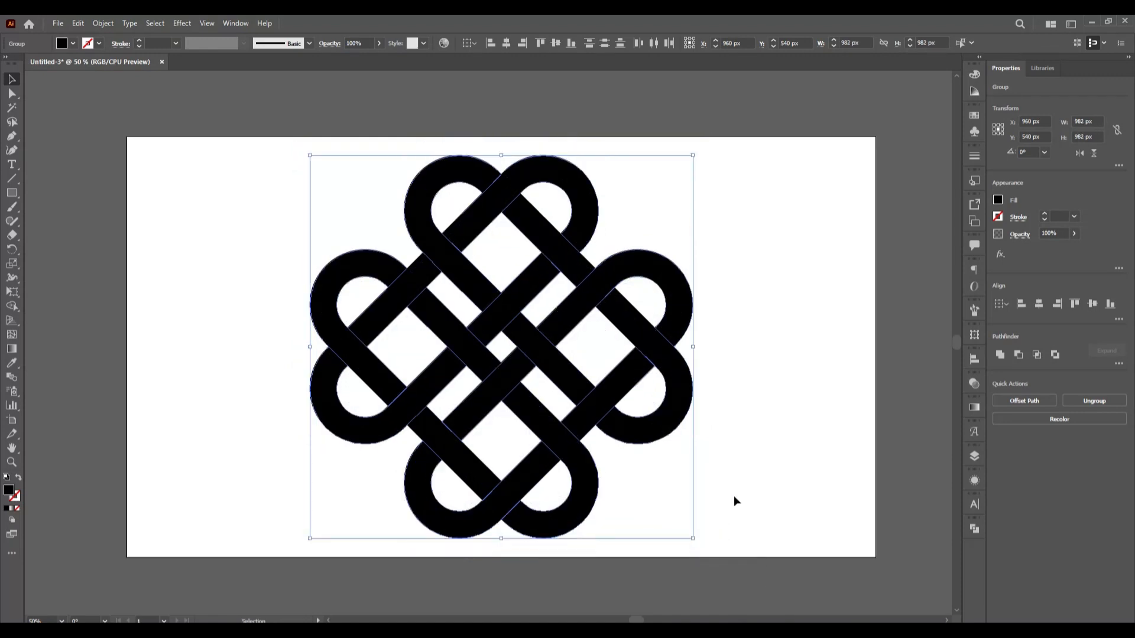
pyautogui.hotkey('ctrl', '0')
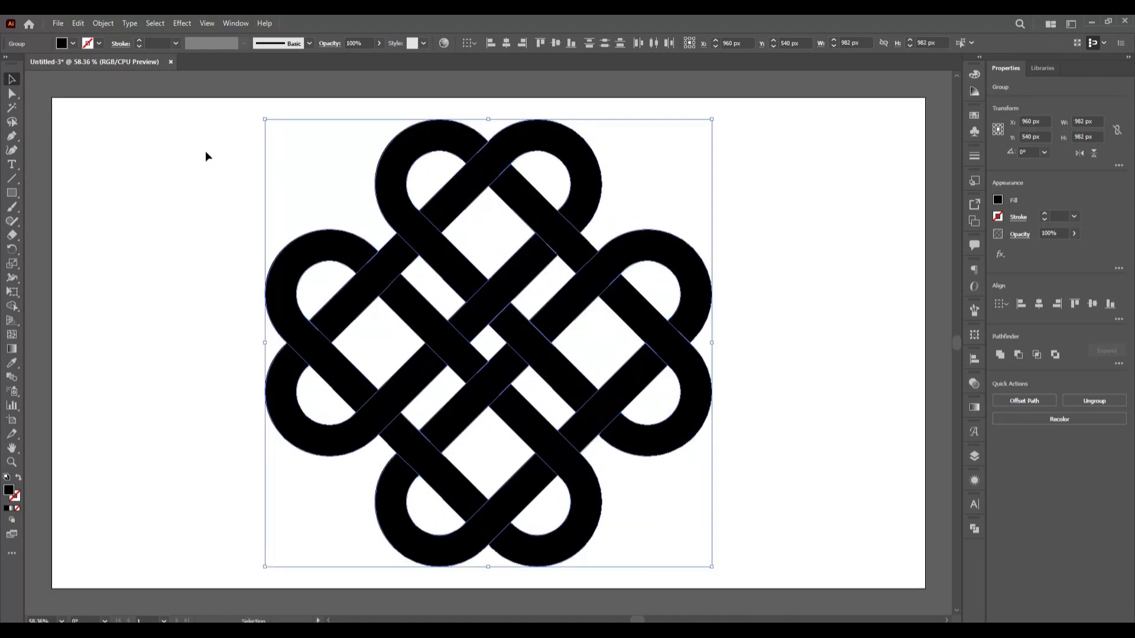
# Step: Apply a white 6 pt stroke to the whole knot so gaps separate the strips at the crossings
pyautogui.moveTo(186, 115); pyautogui.dragTo(768, 555)
pyautogui.click(100, 43)
pyautogui.click(23, 63)
pyautogui.click(138, 39)
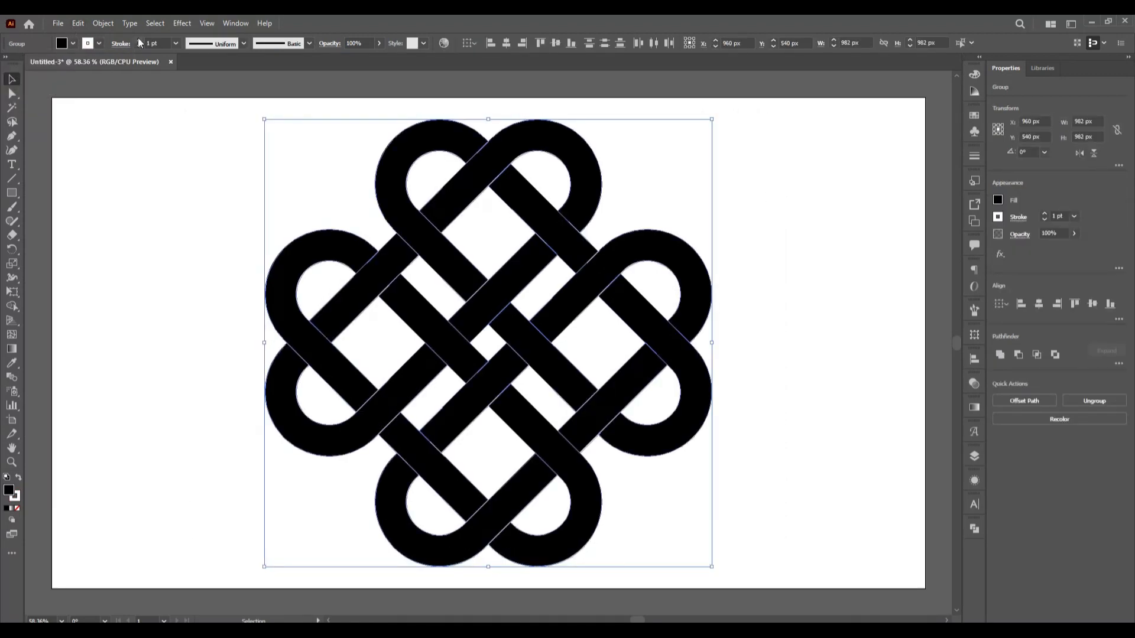
pyautogui.click(139, 40)
pyautogui.click(138, 40)
pyautogui.click(138, 40)
pyautogui.click(138, 40)
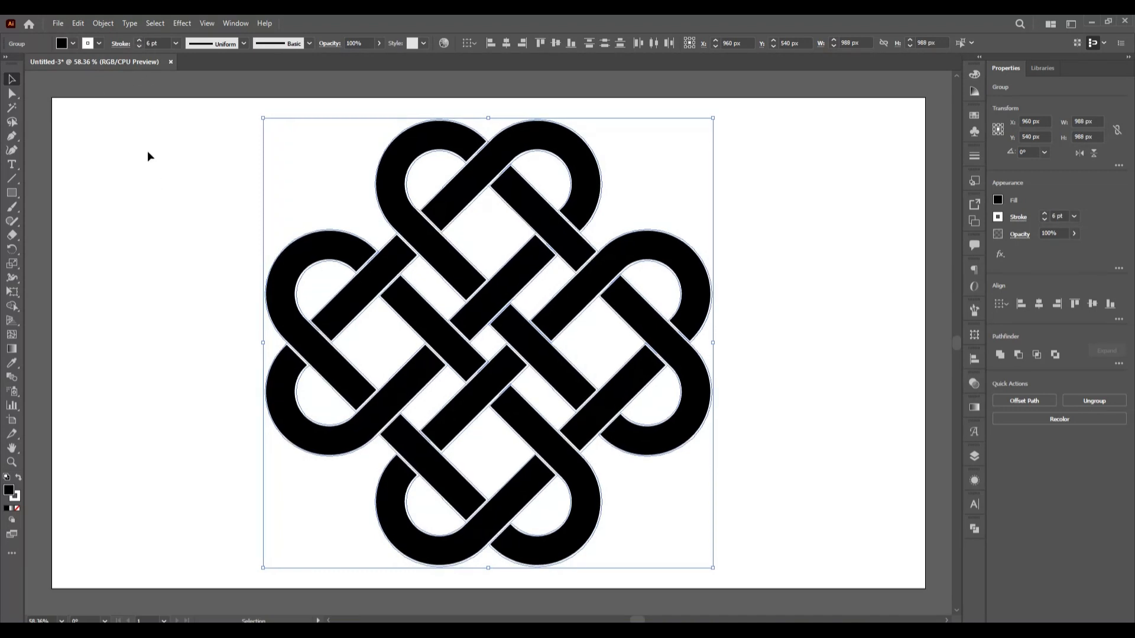
# Step: Expand the knot with both Fill and Stroke enabled, converting the white outlines into shapes
pyautogui.click(103, 23)
pyautogui.click(154, 161)
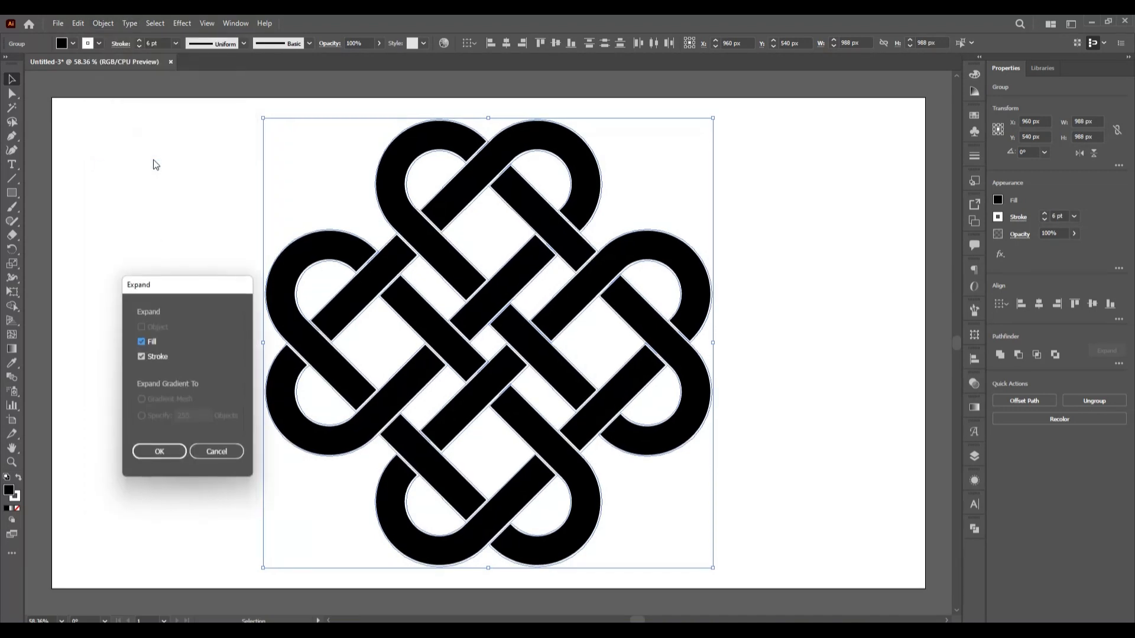
pyautogui.click(159, 451)
# Step: Split the whole expanded knot into separate pieces with Pathfinder's Divide and ungroup the result
pyautogui.moveTo(243, 111); pyautogui.dragTo(830, 590)
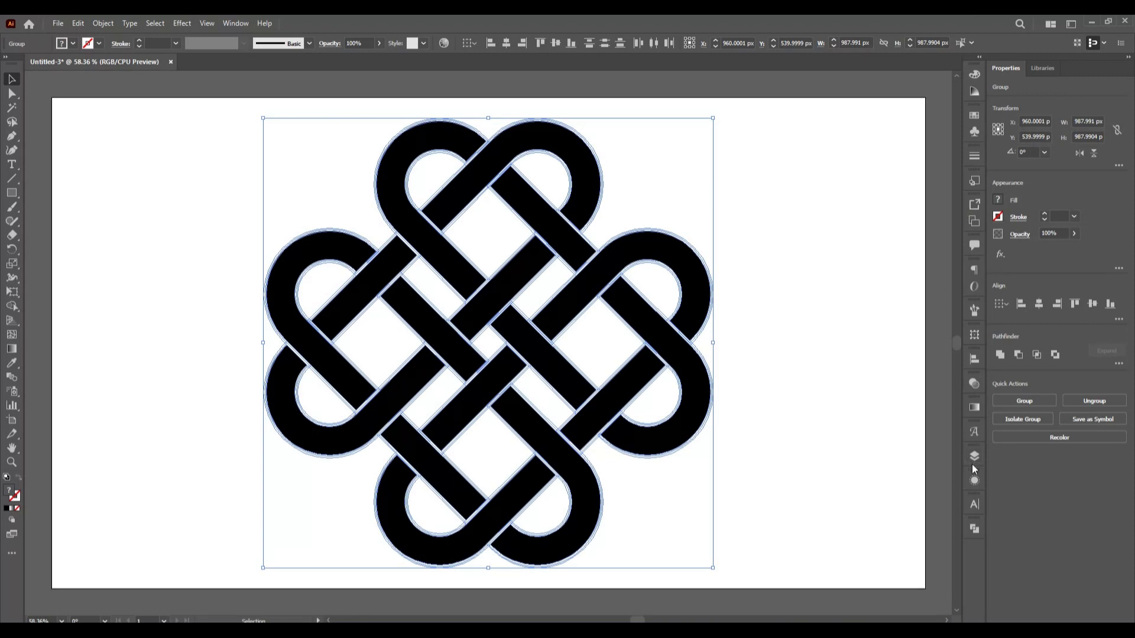
pyautogui.click(975, 530)
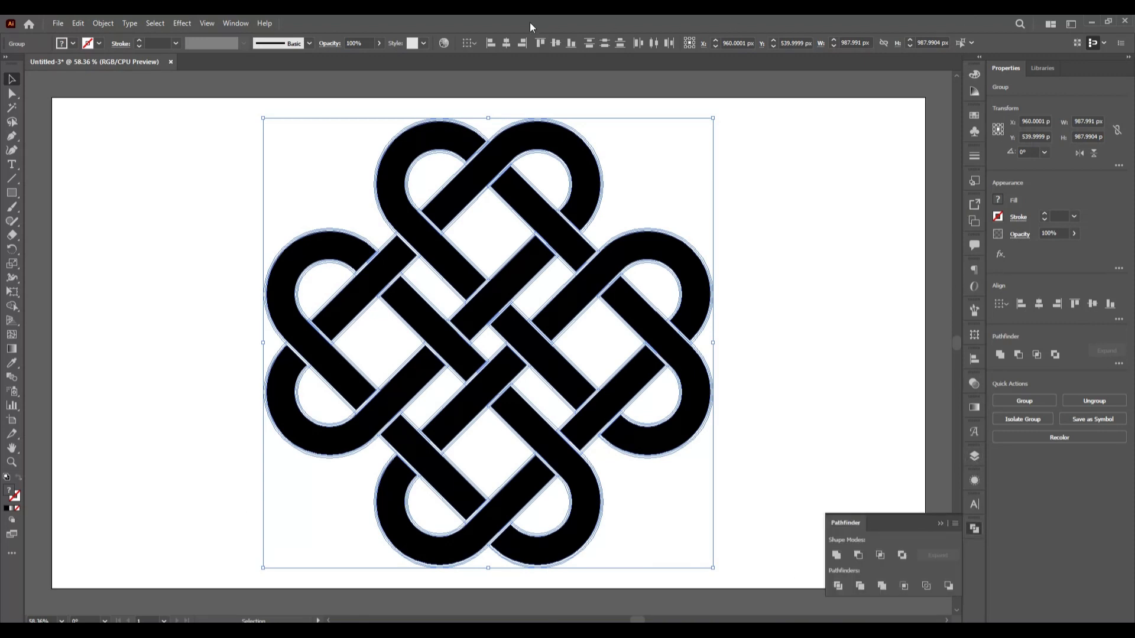
pyautogui.moveTo(845, 523); pyautogui.dragTo(781, 278)
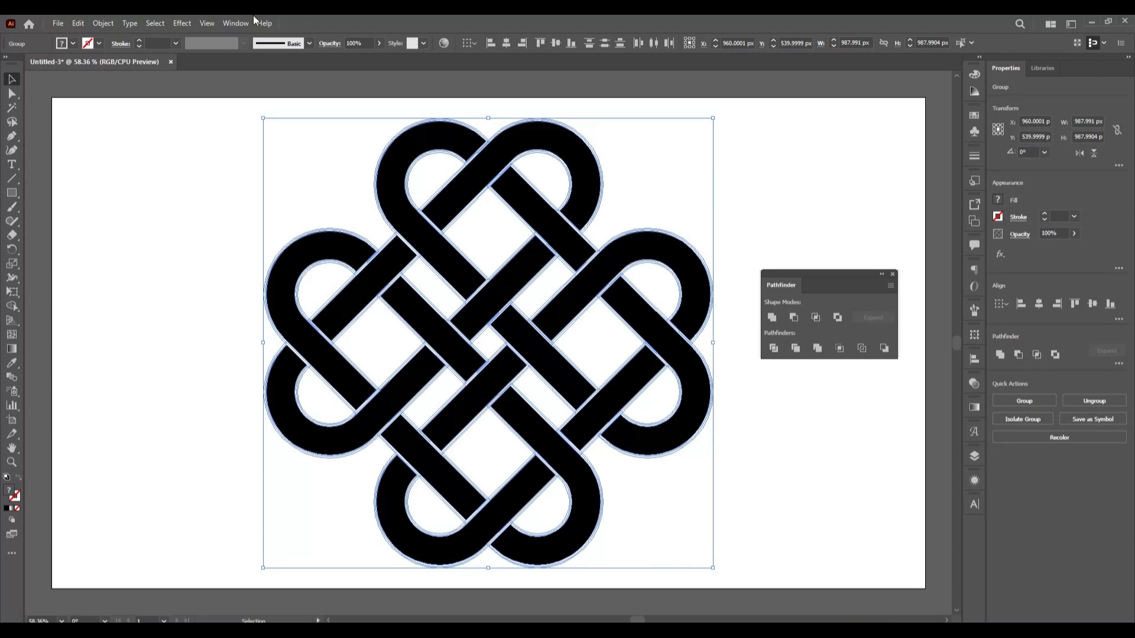
pyautogui.click(774, 349)
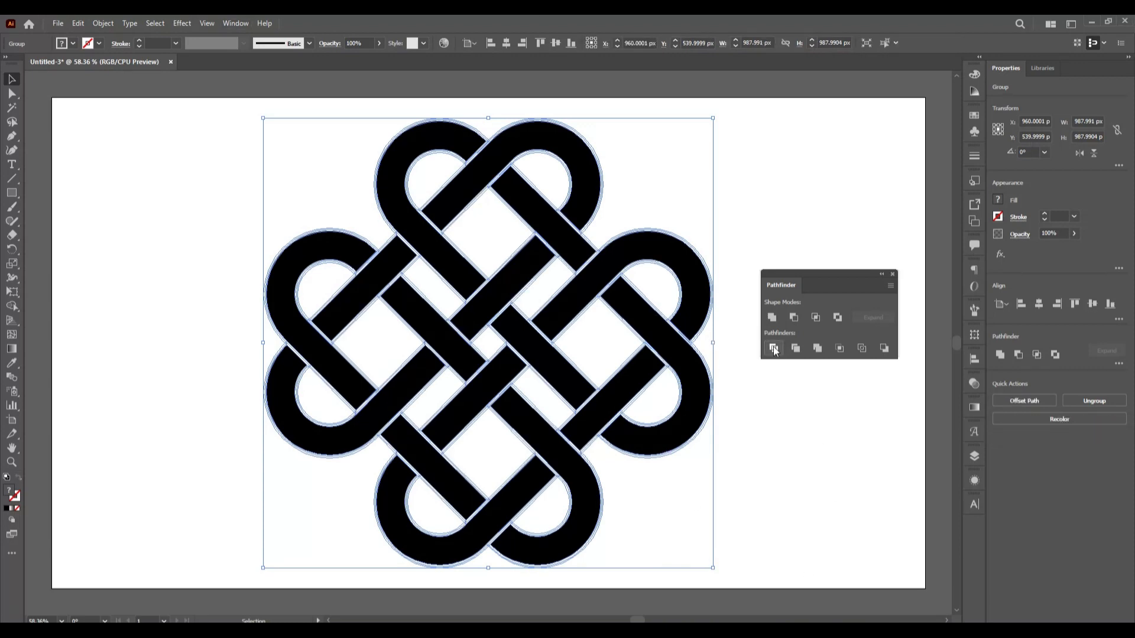
pyautogui.moveTo(789, 290); pyautogui.dragTo(835, 226)
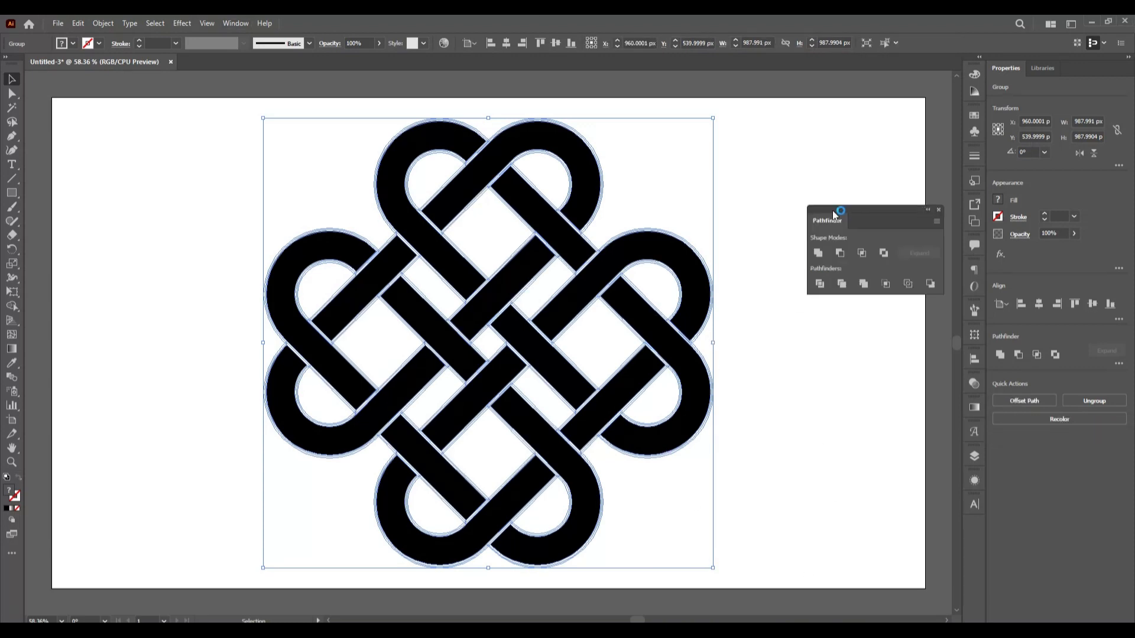
pyautogui.rightClick(197, 202)
pyautogui.click(242, 306)
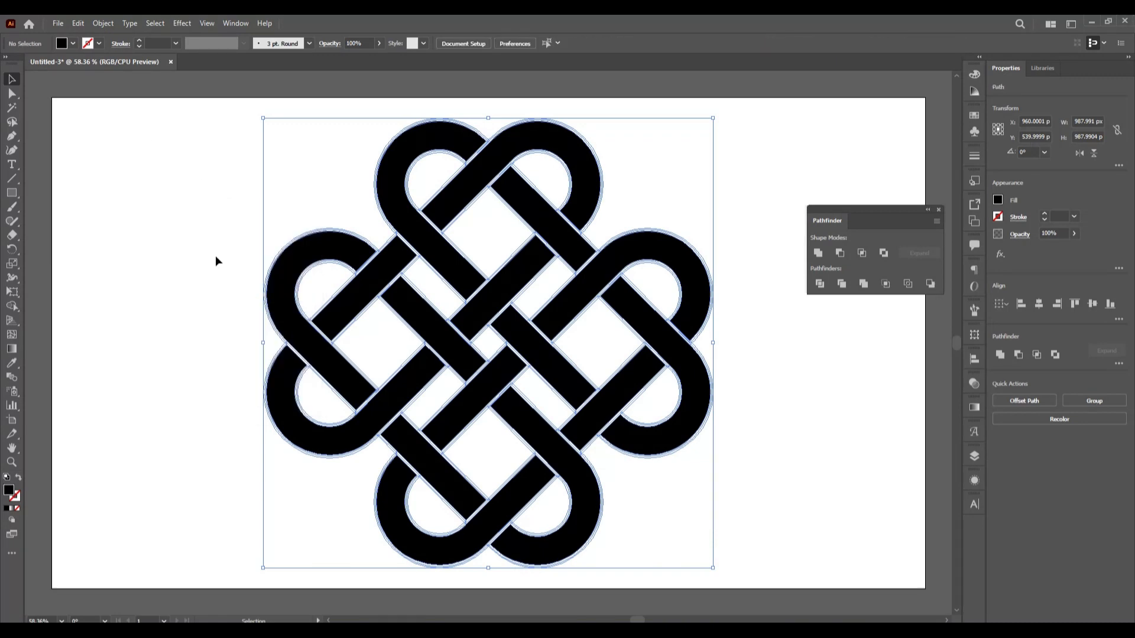
# Step: Examine the divided knot by selecting individual black strips and a white piece beside an upper-left crossing
pyautogui.click(216, 262)
pyautogui.click(408, 209)
pyautogui.click(559, 224)
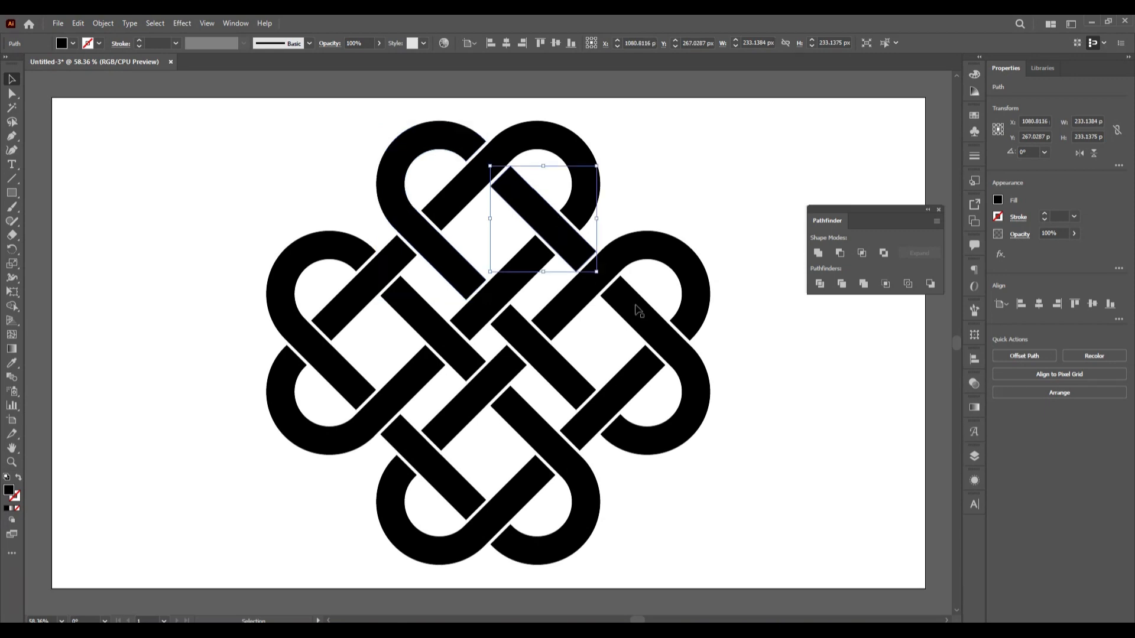
pyautogui.click(657, 326)
pyautogui.click(558, 350)
pyautogui.click(586, 418)
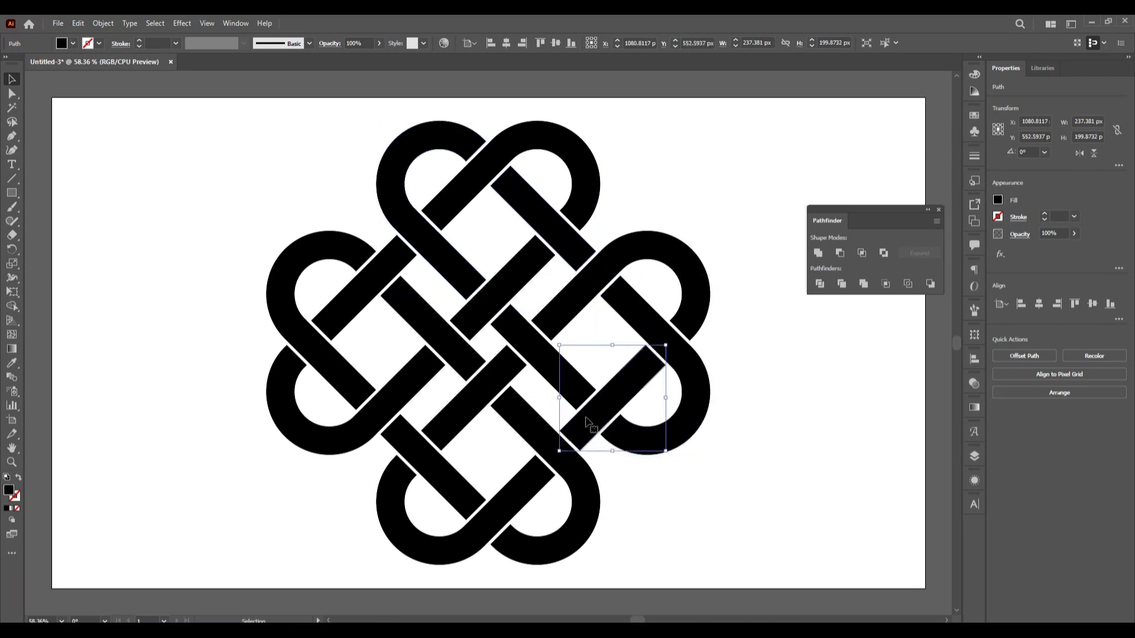
pyautogui.click(171, 177)
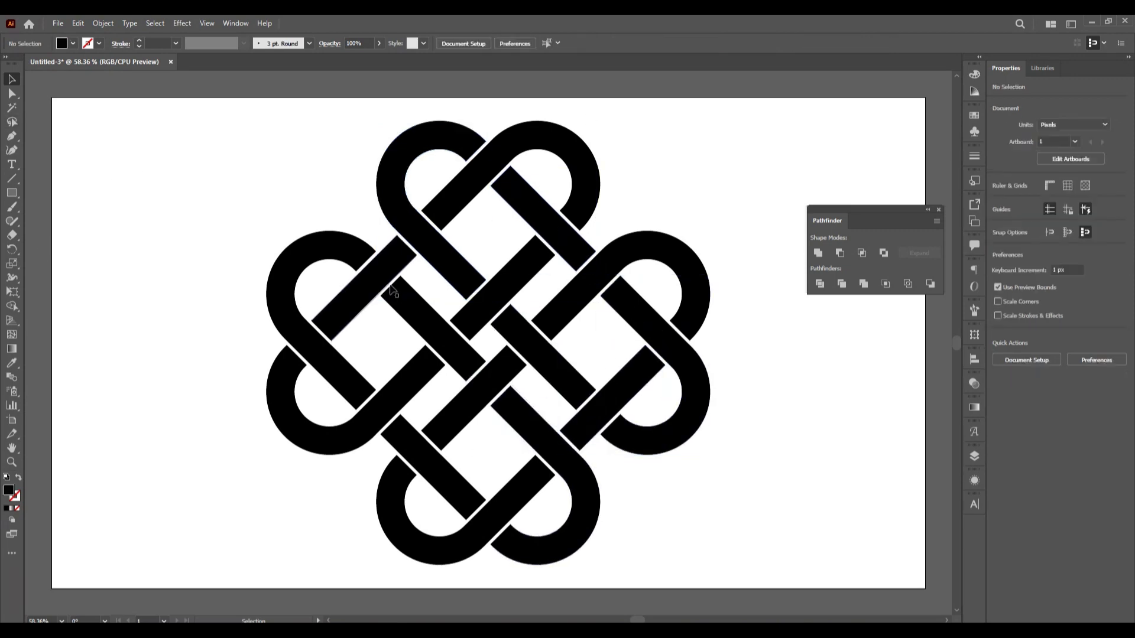
pyautogui.click(400, 275)
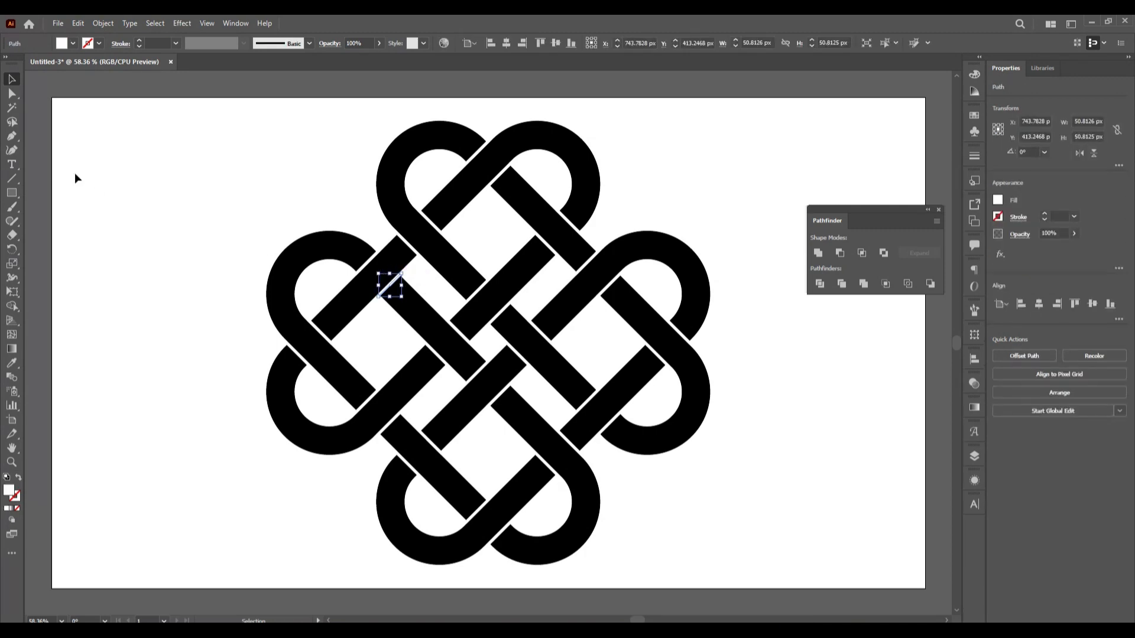
pyautogui.click(130, 216)
# Step: Select all the white pieces of the divided knot with the Magic Wand and delete them
pyautogui.click(12, 108)
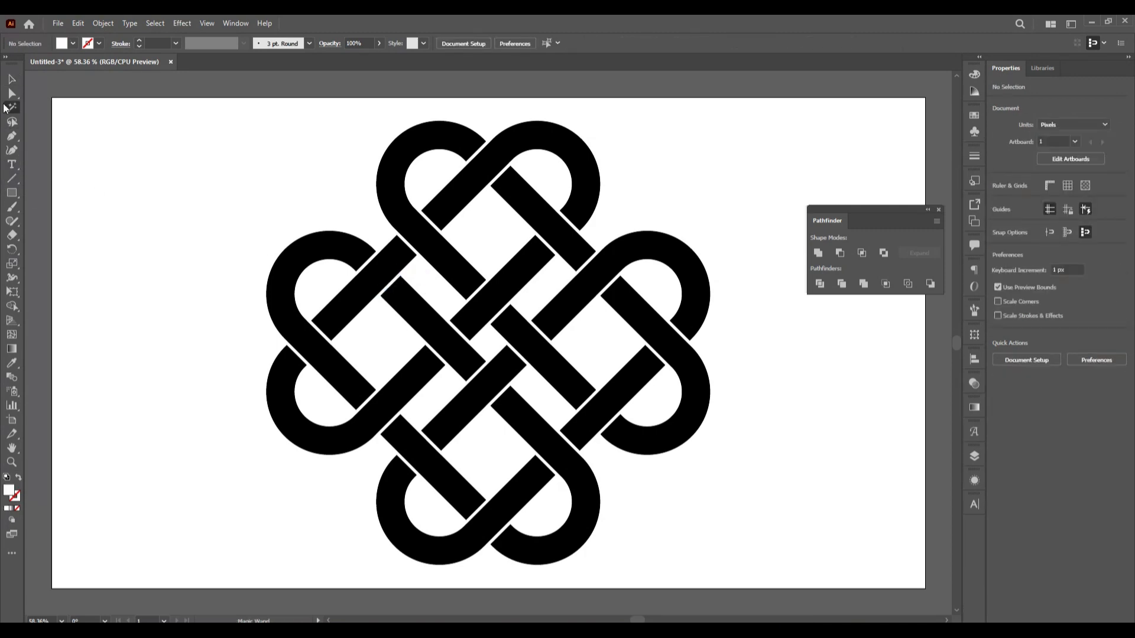
pyautogui.click(420, 253)
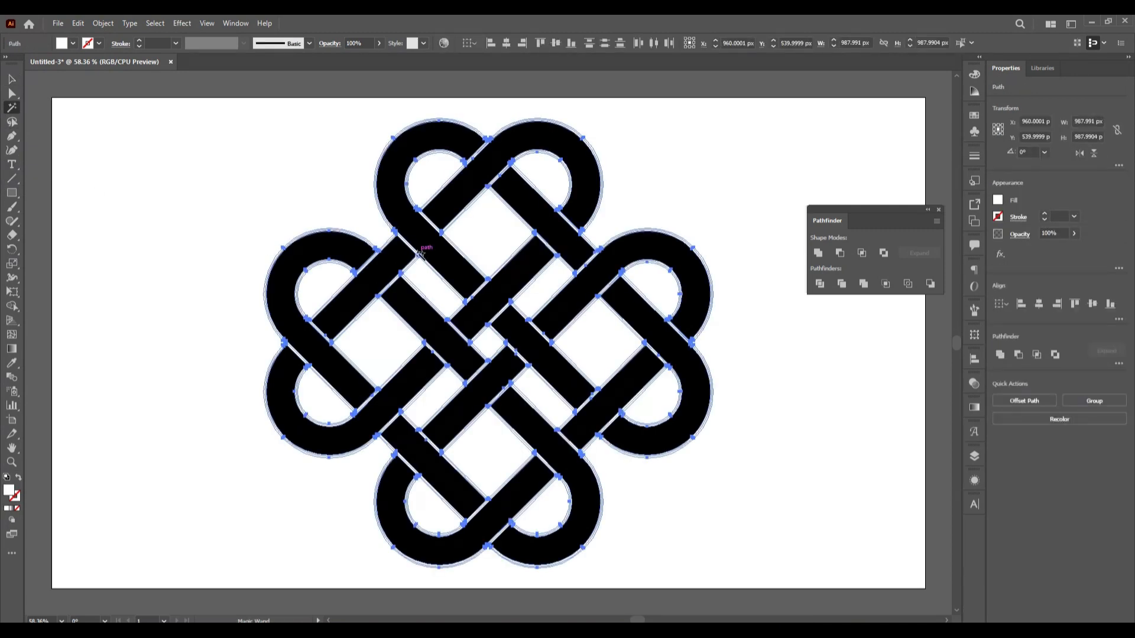
pyautogui.press('Delete')
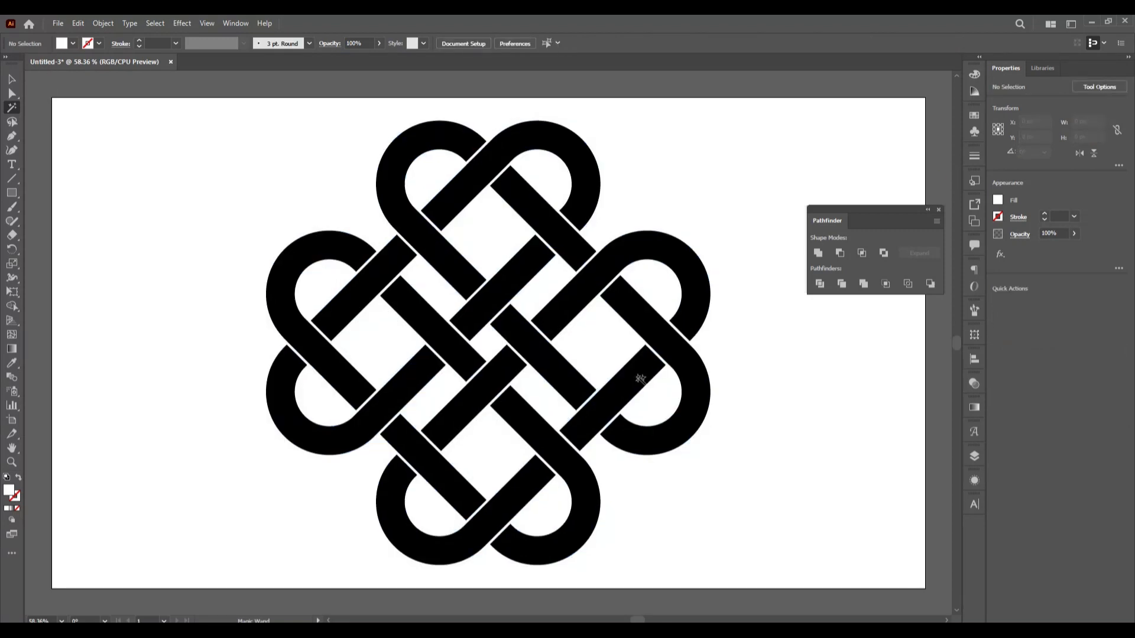
# Step: Select the leftover pieces that have no fill with the Magic Wand and delete them
pyautogui.click(435, 352)
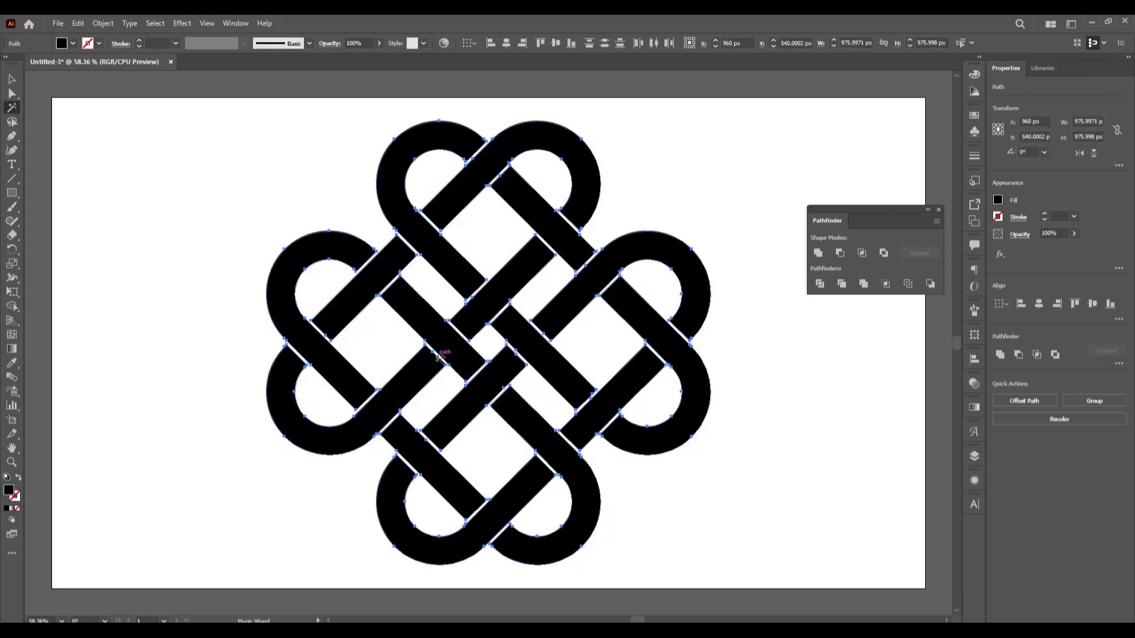
pyautogui.click(12, 79)
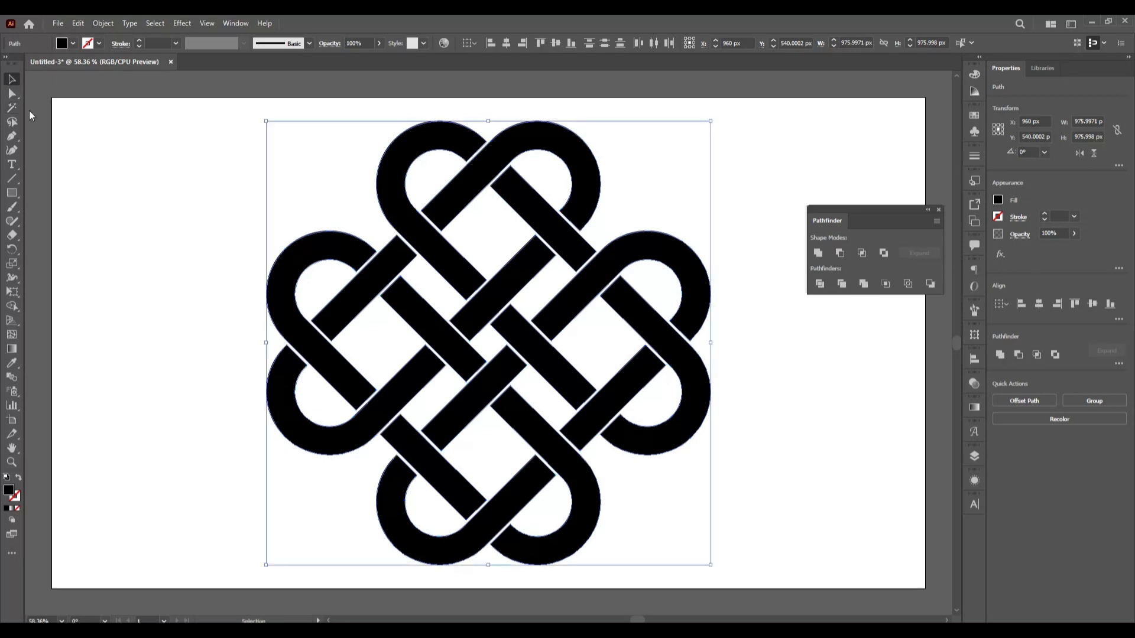
pyautogui.click(135, 206)
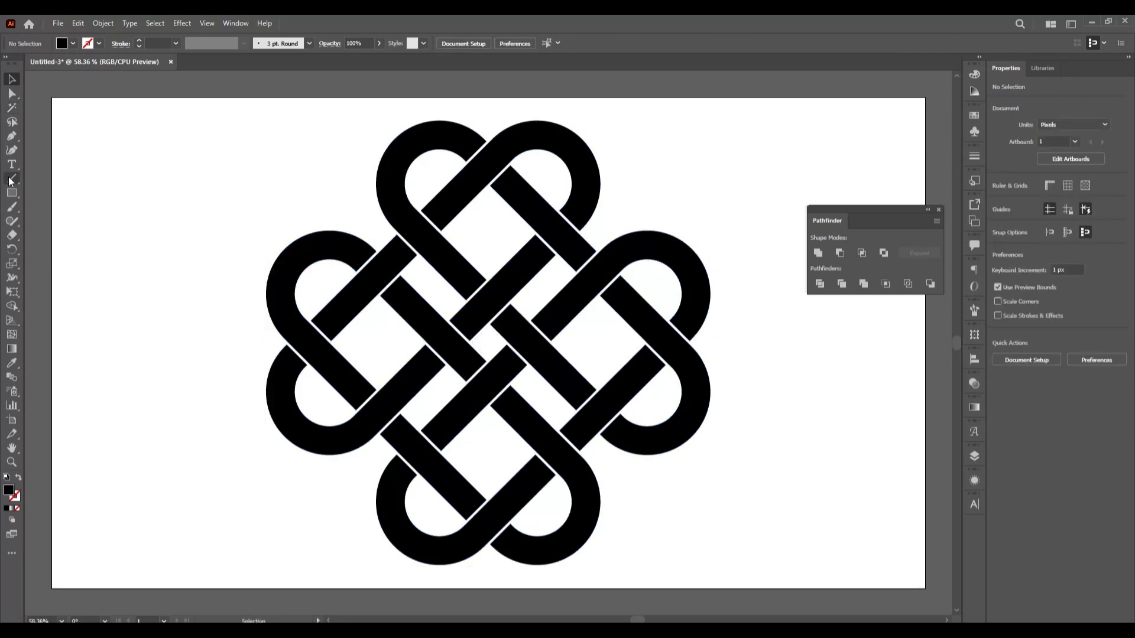
pyautogui.click(11, 107)
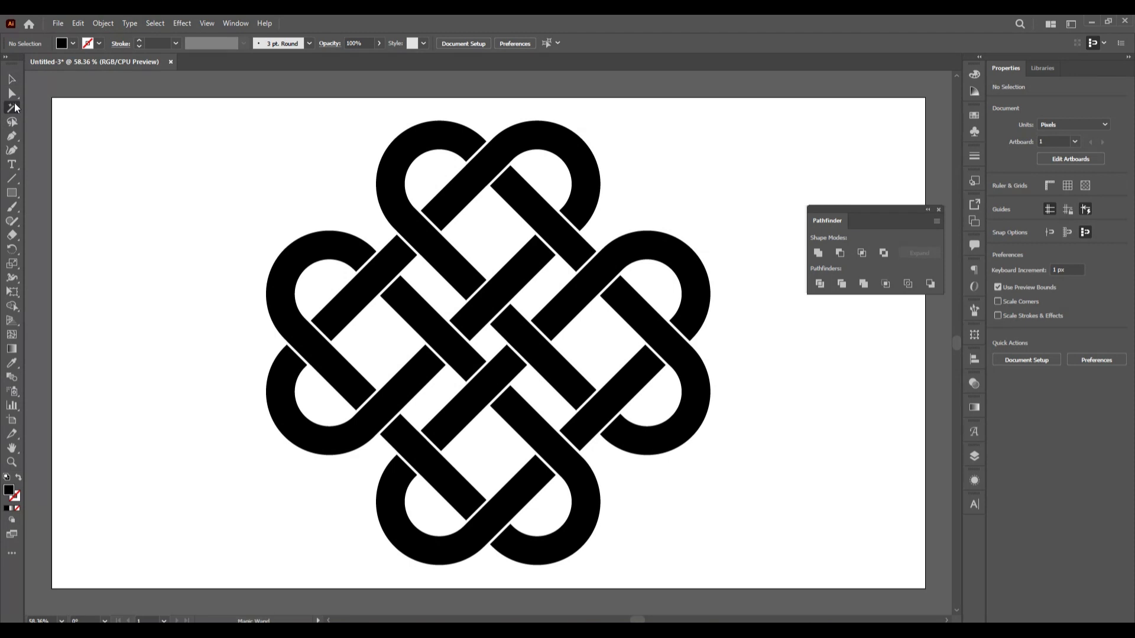
pyautogui.click(489, 359)
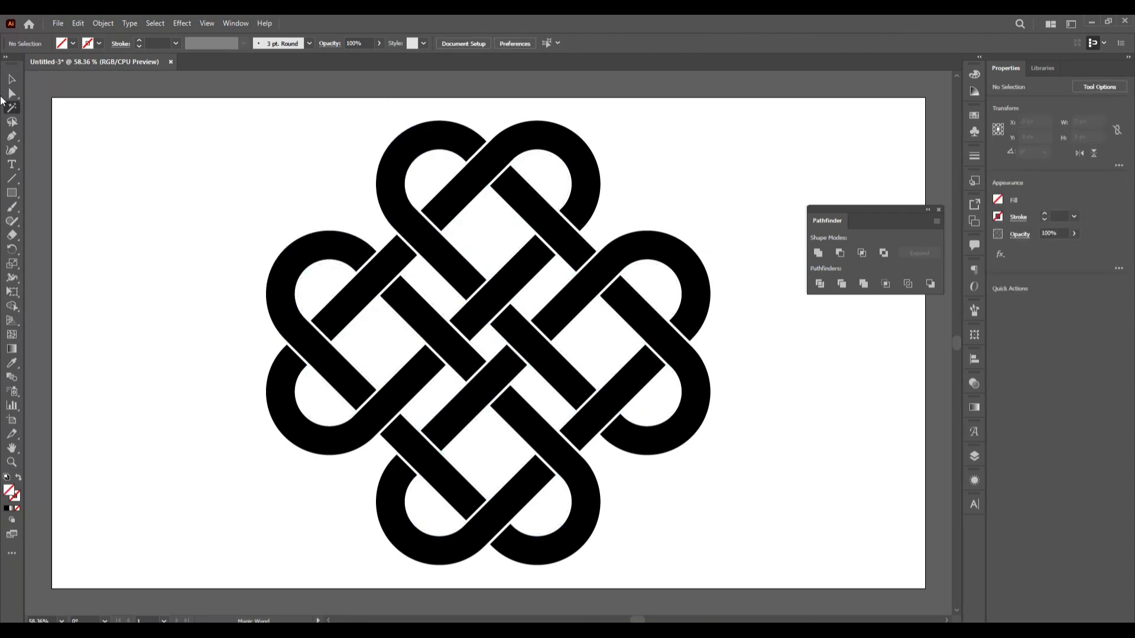
# Step: Select all the knot's strips and change their fill from black to the very dark gray swatch
pyautogui.click(8, 80)
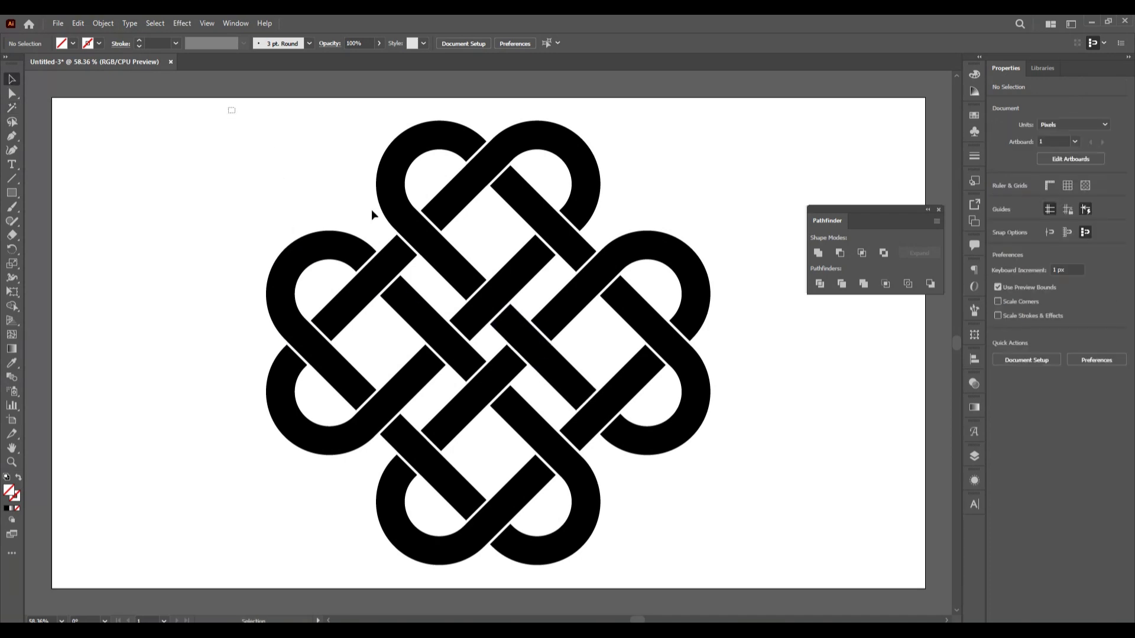
pyautogui.moveTo(230, 109); pyautogui.dragTo(749, 590)
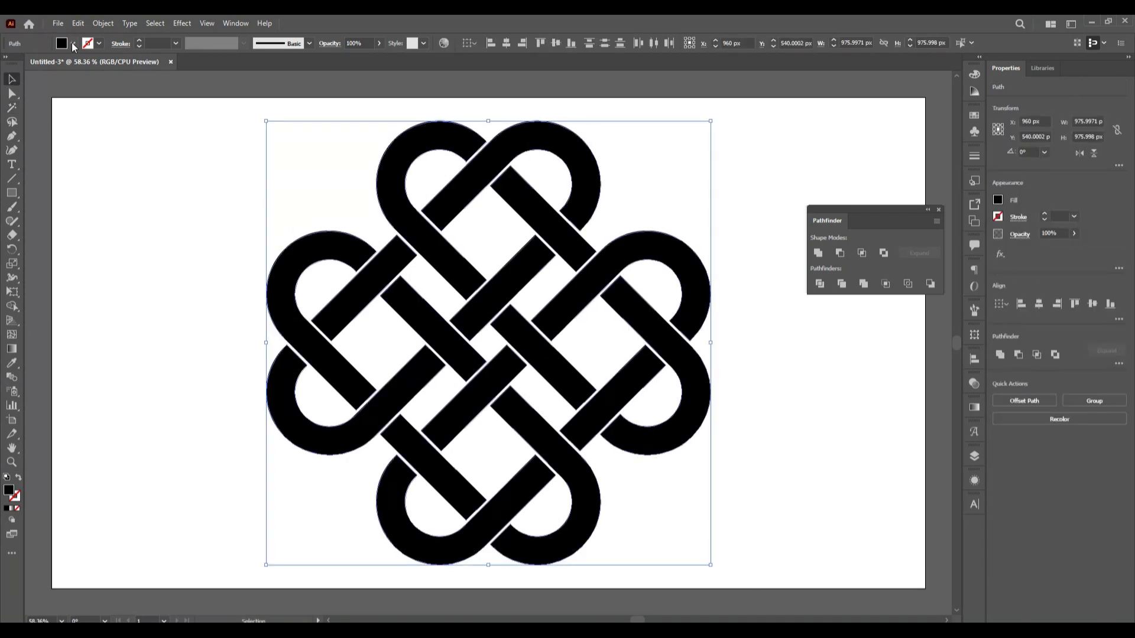
pyautogui.click(73, 44)
pyautogui.click(25, 98)
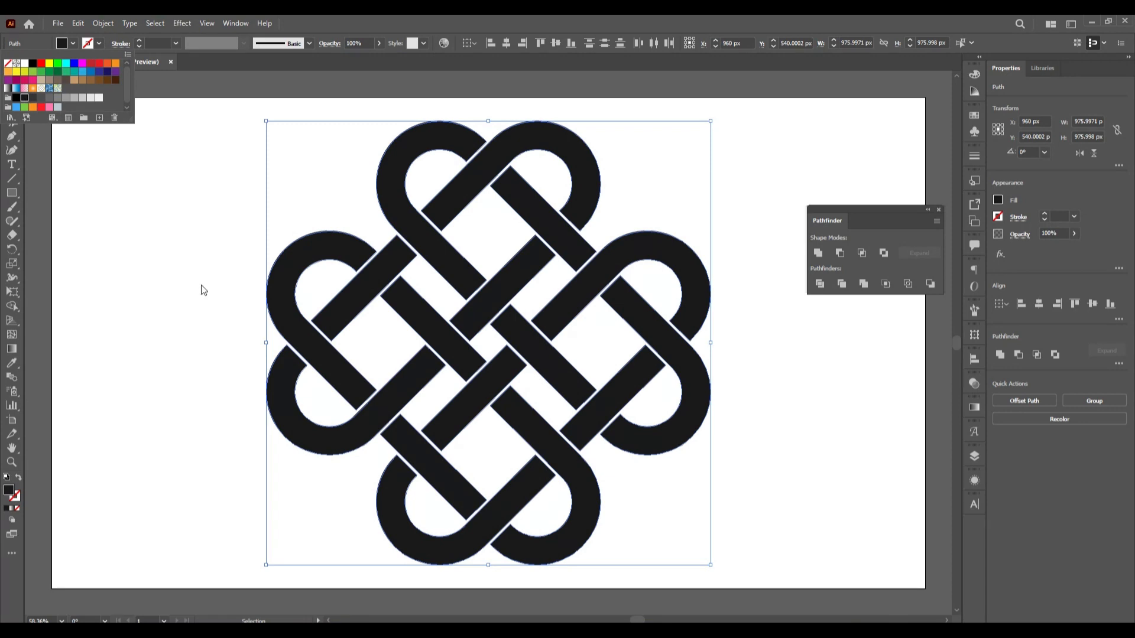
pyautogui.click(721, 566)
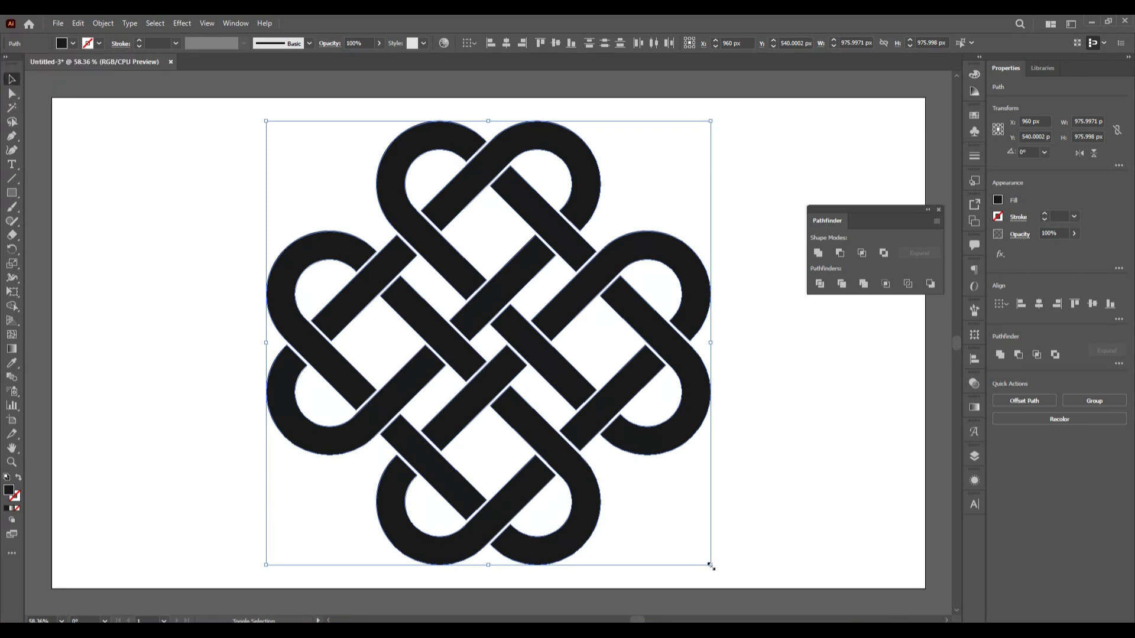
# Step: Scale the knot down proportionally about its center to about 710 px wide and high, and put away the Pathfinder panel
pyautogui.moveTo(710, 566); pyautogui.dragTo(649, 531)
pyautogui.click(797, 483)
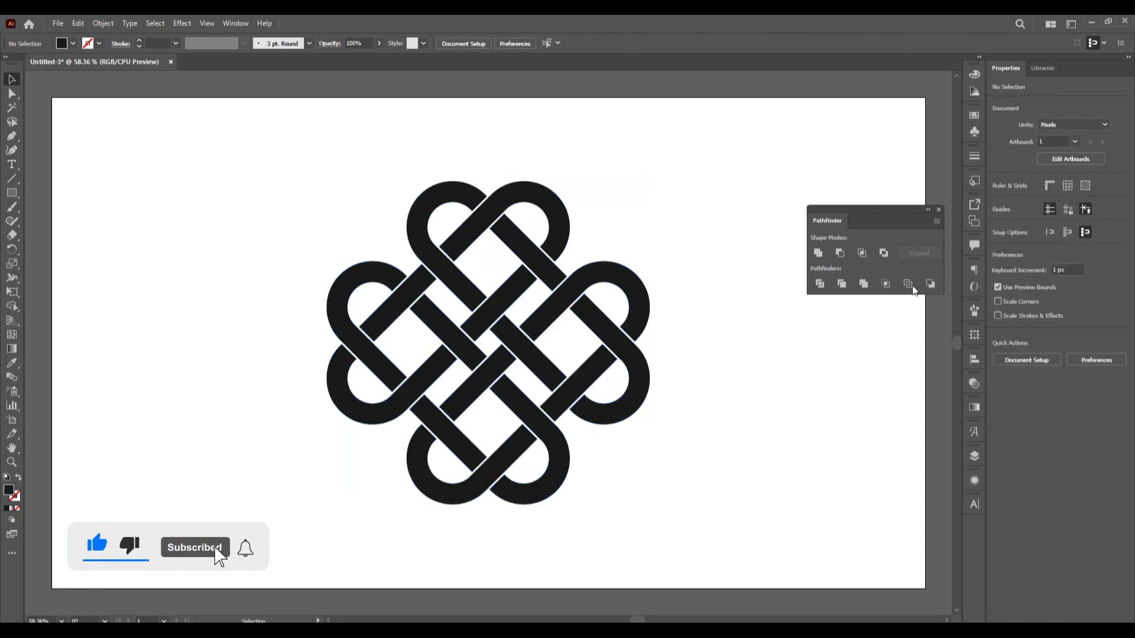
pyautogui.moveTo(827, 220); pyautogui.dragTo(975, 532)
# Step: Select all the strips of the knot and group them into one object
pyautogui.moveTo(246, 169); pyautogui.dragTo(687, 548)
pyautogui.click(103, 23)
pyautogui.click(118, 81)
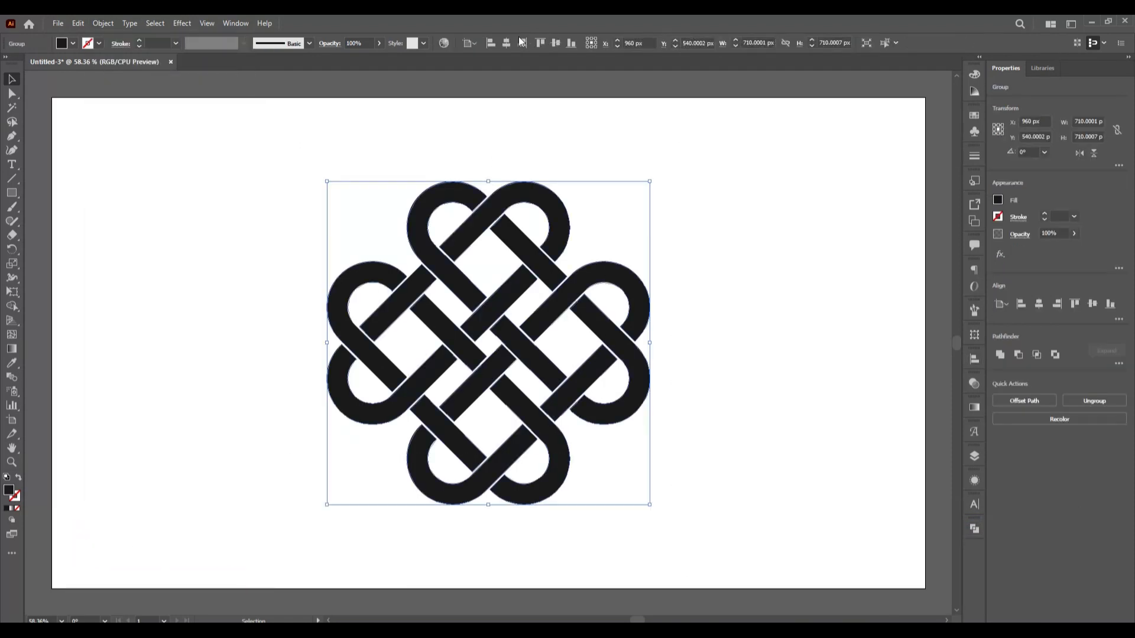